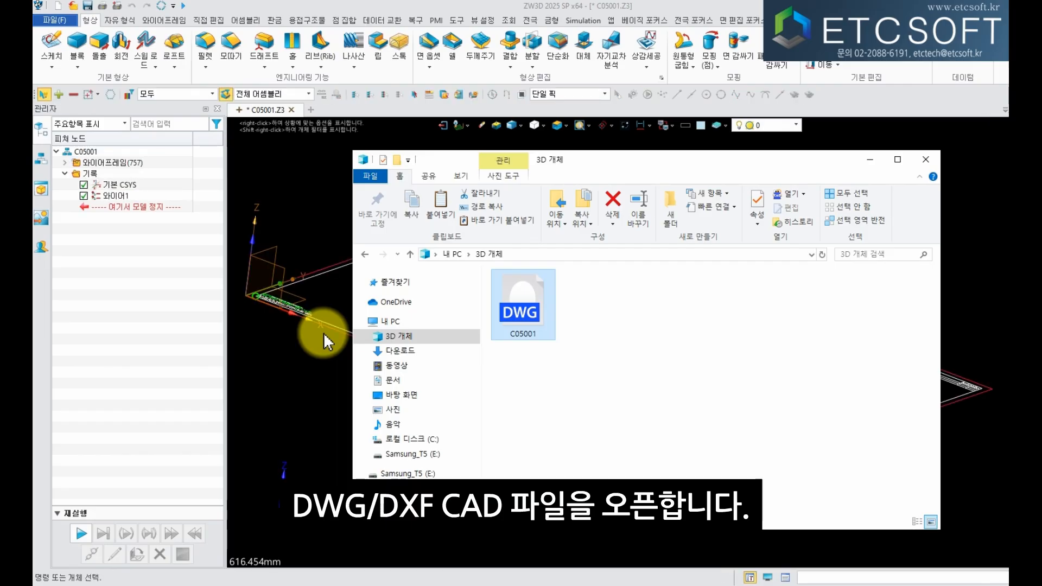
Look straight down on the drawing's XY plane and hide the default coordinate system.
{"action": "left_click", "coordinate": [871, 166]}
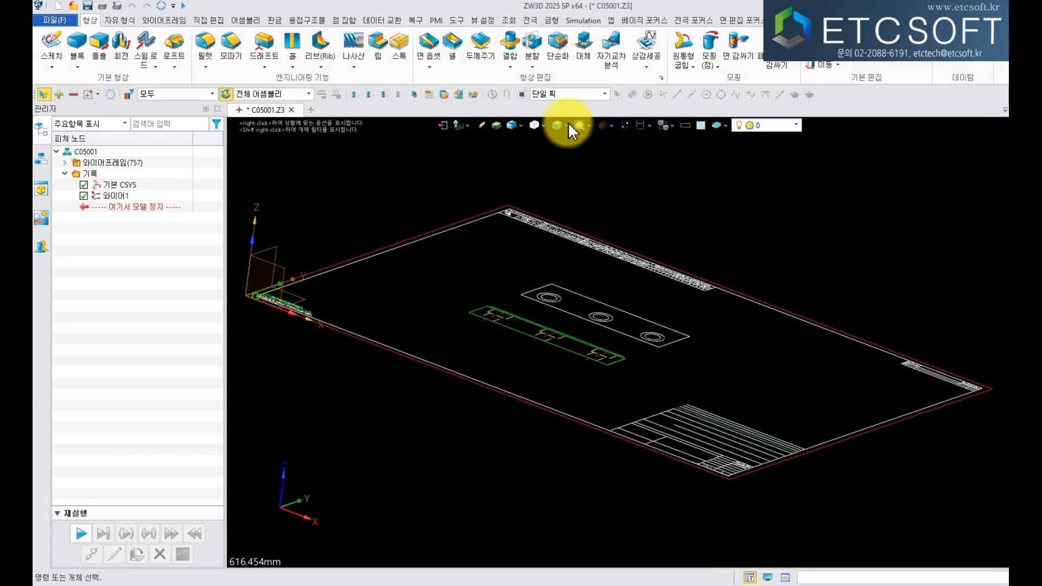
{"action": "left_click", "coordinate": [566, 125]}
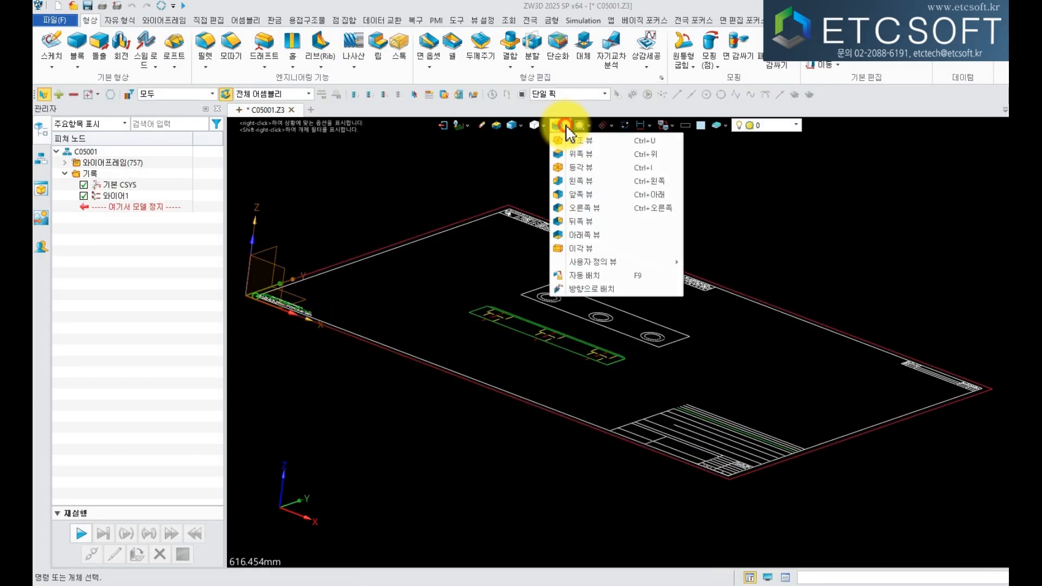
{"action": "left_click", "coordinate": [608, 141]}
{"action": "scroll", "coordinate": [737, 275], "scroll_direction": "down", "scroll_amount": 1}
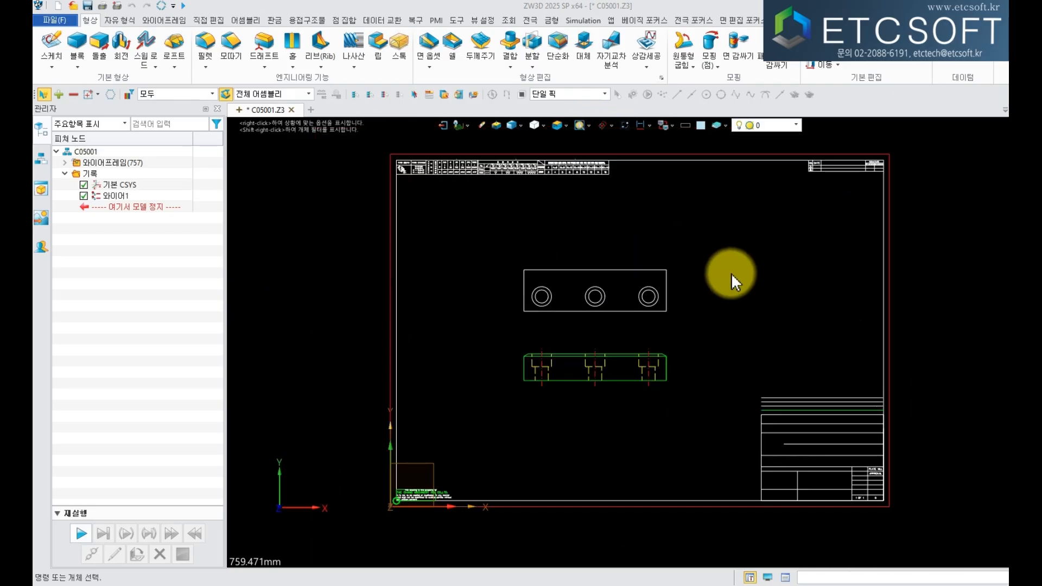
{"action": "right_click", "coordinate": [131, 187]}
{"action": "left_click", "coordinate": [161, 193]}
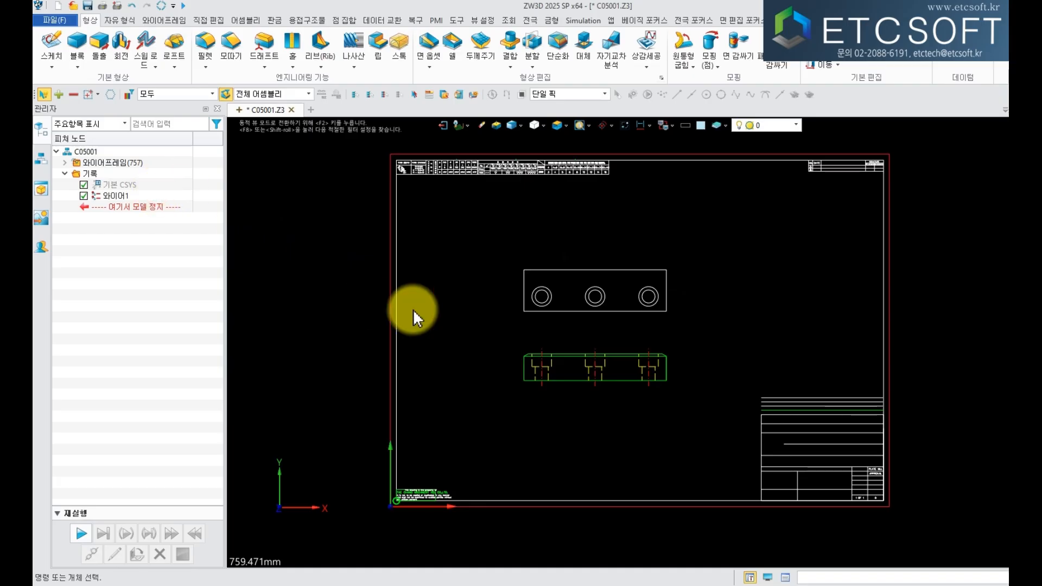
Delete the drawing frame, title block, notes and header tables, keeping only the plate's two views.
{"action": "scroll", "coordinate": [437, 335], "scroll_direction": "down", "scroll_amount": 3}
{"action": "mouse_move", "coordinate": [763, 481]}
{"action": "left_mouse_down"}
{"action": "mouse_move", "coordinate": [619, 279]}
{"action": "mouse_move", "coordinate": [598, 217]}
{"action": "left_mouse_up"}
{"action": "key", "text": "Delete"}
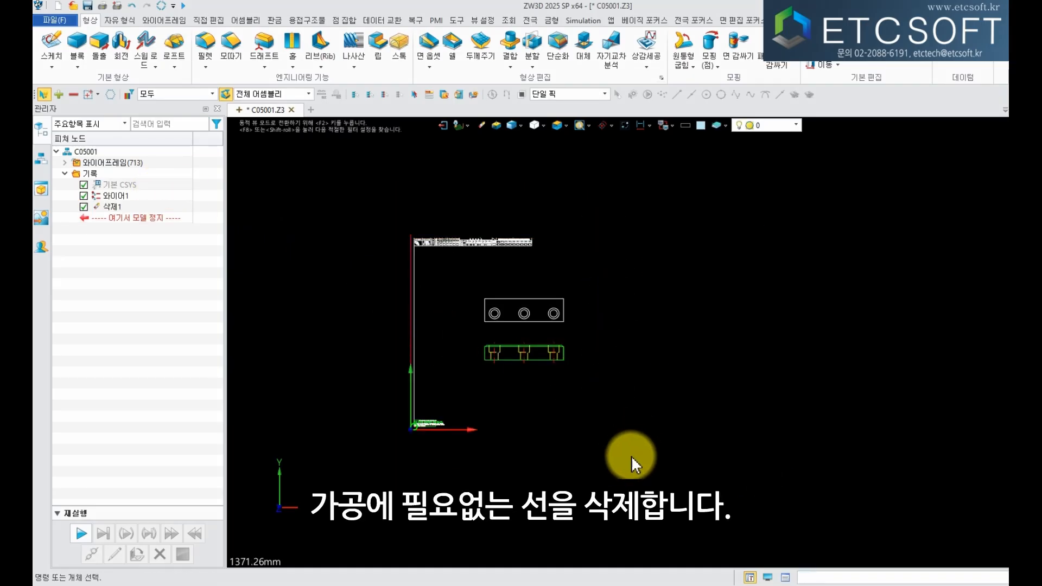
{"action": "left_click_drag", "start_coordinate": [632, 457], "coordinate": [372, 387]}
{"action": "key", "text": "Delete"}
{"action": "left_click_drag", "start_coordinate": [343, 204], "coordinate": [608, 274]}
{"action": "key", "text": "Delete"}
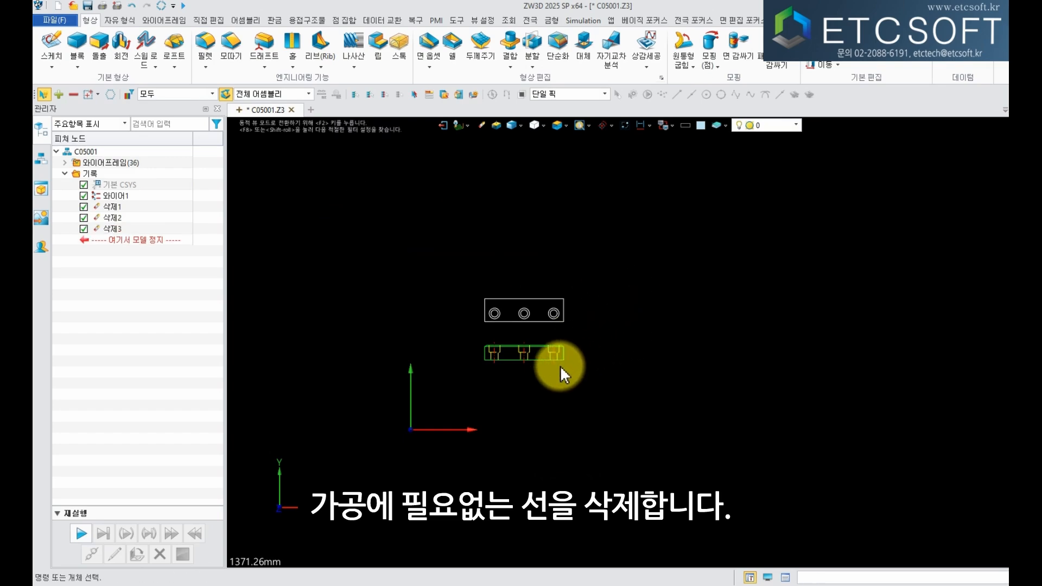
Create a CAM plan for the part from the blank template.
{"action": "left_click", "coordinate": [467, 124]}
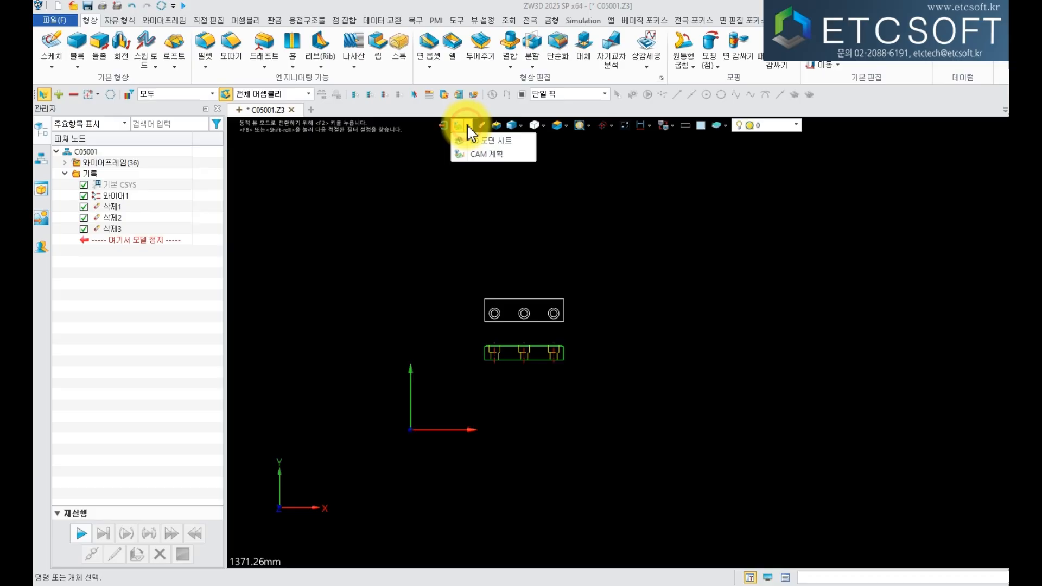
{"action": "left_click", "coordinate": [496, 153]}
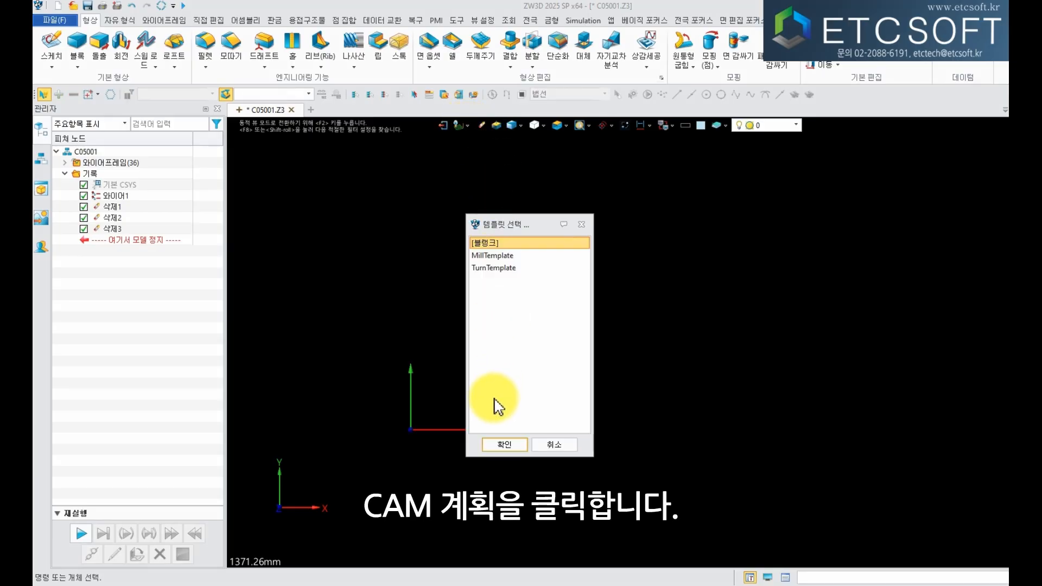
{"action": "left_click", "coordinate": [496, 442]}
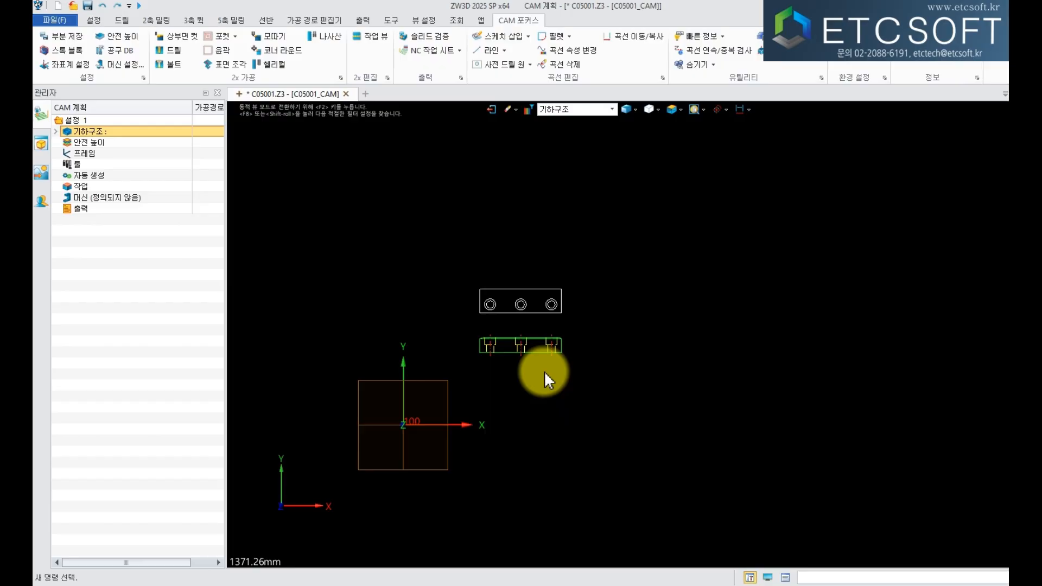
Define the machining coordinate system with its origin at the upper-right corner of the plate's plan view.
{"action": "scroll", "coordinate": [572, 368], "scroll_direction": "up", "scroll_amount": 3}
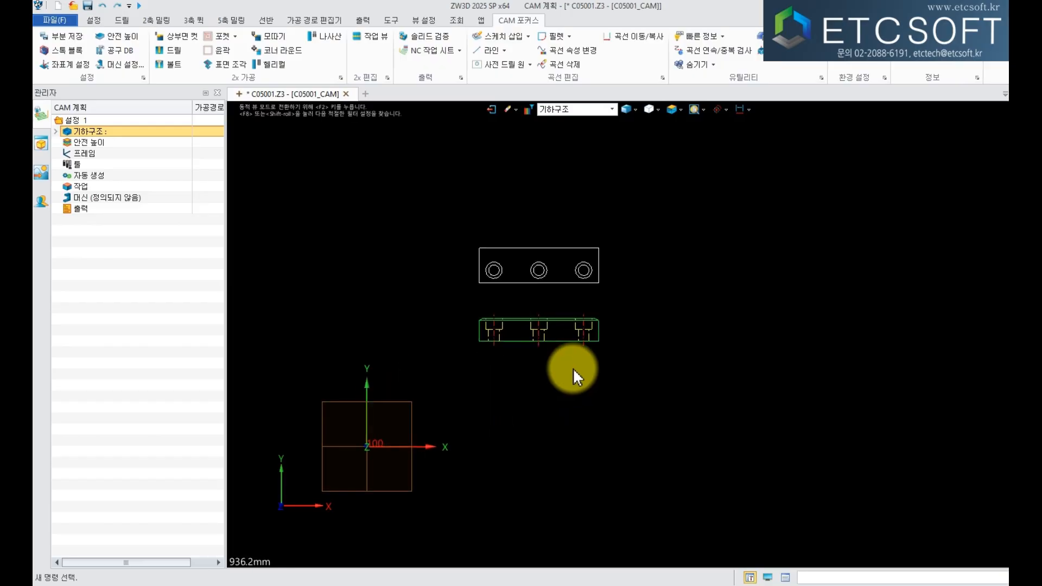
{"action": "middle_click_drag", "start_coordinate": [572, 369], "coordinate": [588, 388]}
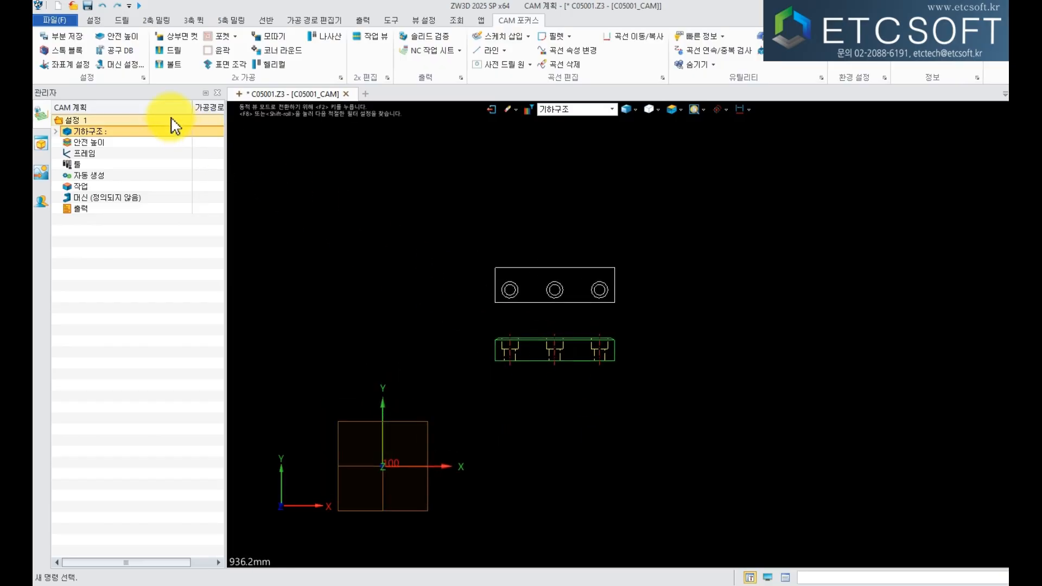
{"action": "left_click", "coordinate": [82, 70]}
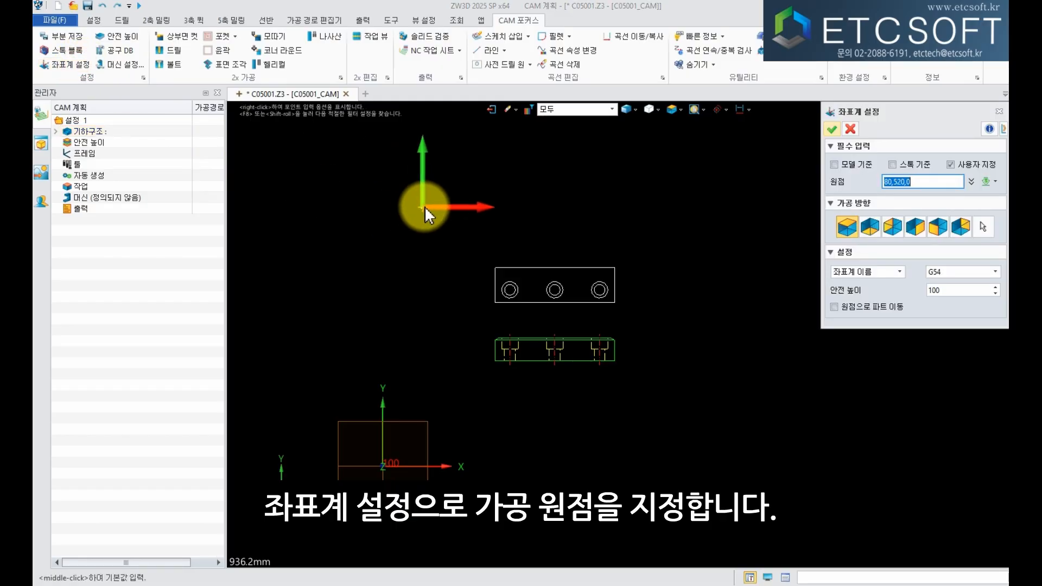
{"action": "left_click", "coordinate": [616, 265]}
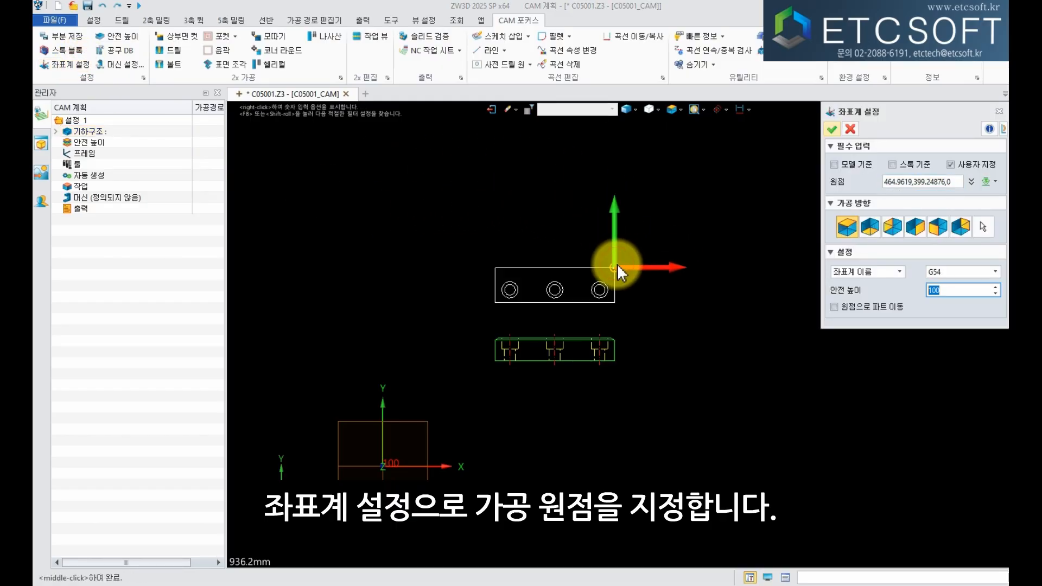
{"action": "left_click", "coordinate": [969, 291]}
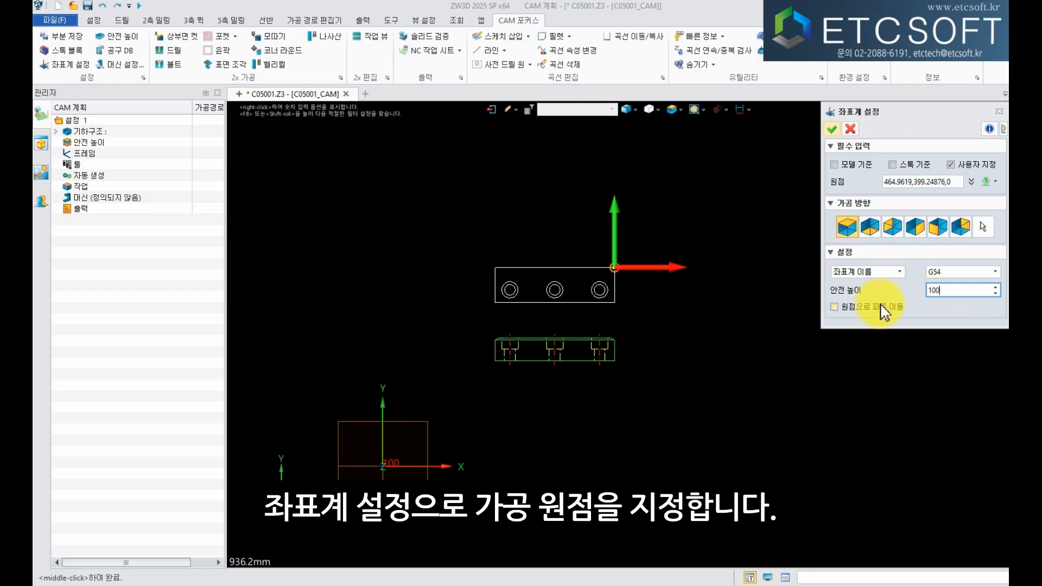
{"action": "left_click", "coordinate": [832, 130]}
Start a box stock block from the plate's plan outline and all its hole circles.
{"action": "scroll", "coordinate": [714, 291], "scroll_direction": "down", "scroll_amount": 3}
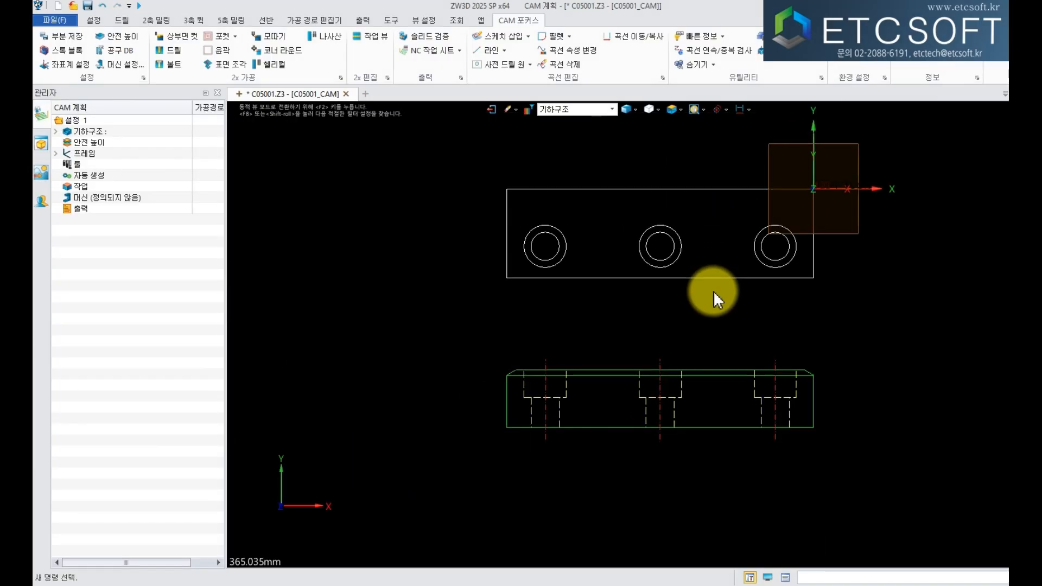
{"action": "middle_click_drag", "start_coordinate": [751, 304], "coordinate": [703, 318]}
{"action": "scroll", "coordinate": [702, 317], "scroll_direction": "up", "scroll_amount": 1}
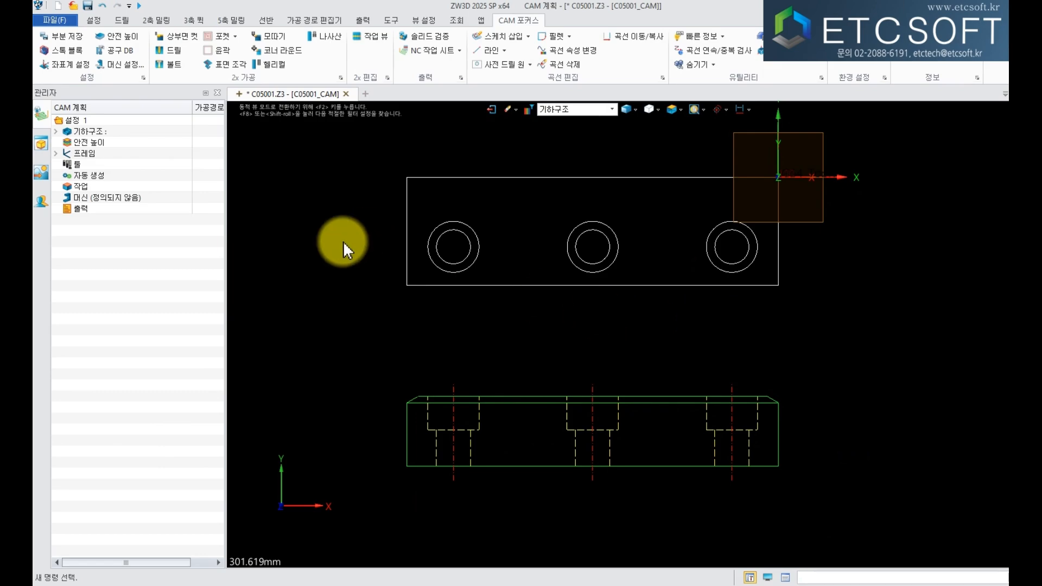
{"action": "left_click", "coordinate": [70, 50]}
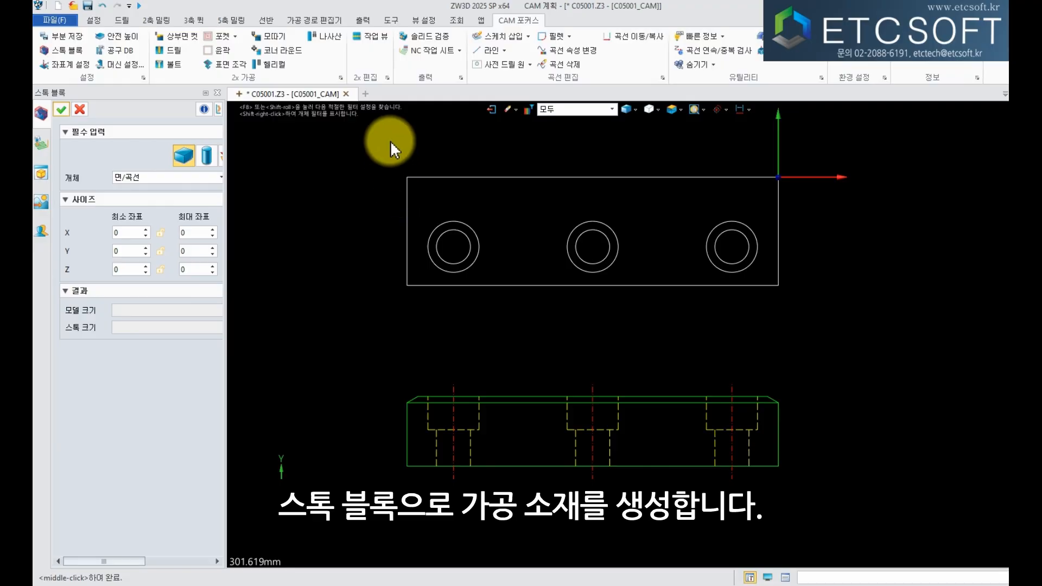
{"action": "left_click_drag", "start_coordinate": [390, 141], "coordinate": [868, 293]}
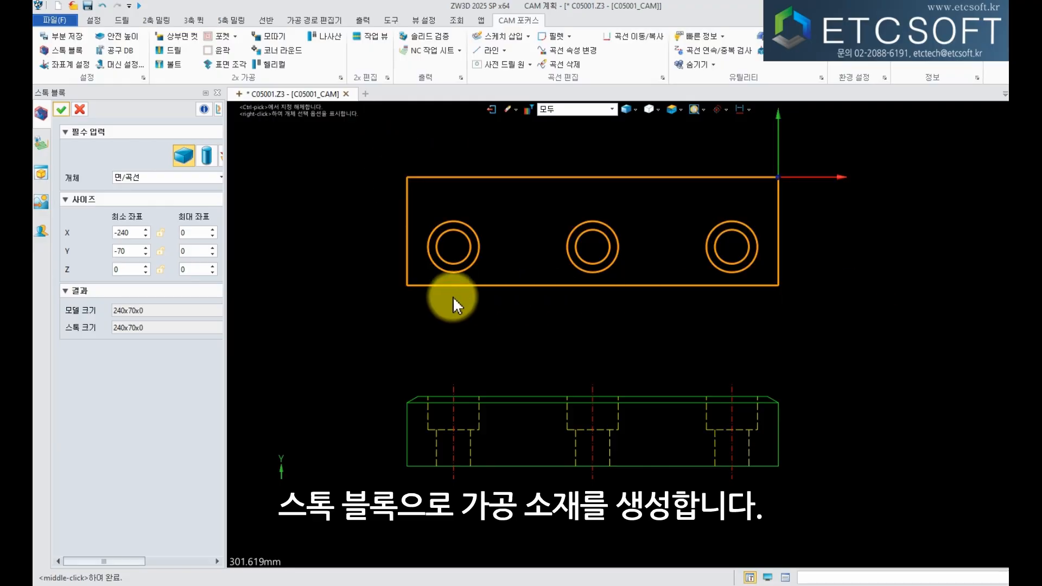
{"action": "left_click_drag", "start_coordinate": [226, 308], "coordinate": [304, 307]}
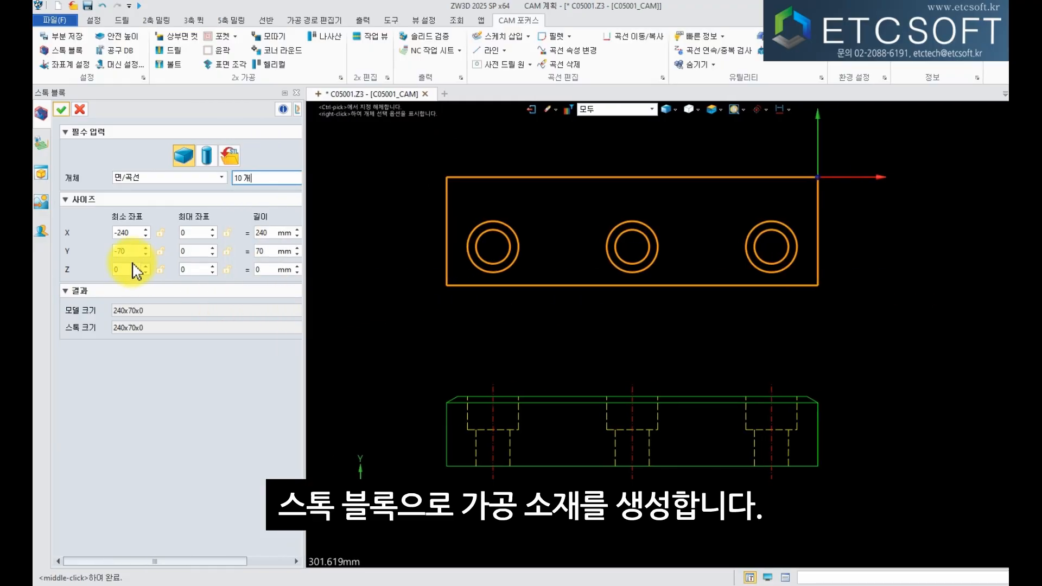
Set the stock's minimum Z to -40, create the block and hide it.
{"action": "left_click", "coordinate": [135, 269]}
{"action": "type", "text": "-7"}
{"action": "key", "text": "Return"}
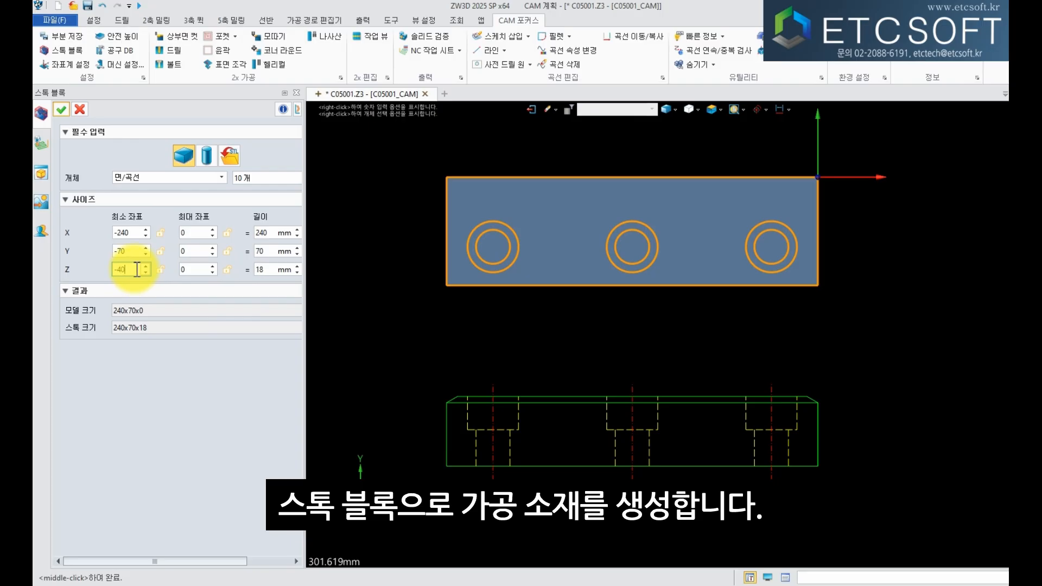
{"action": "key", "text": "Return"}
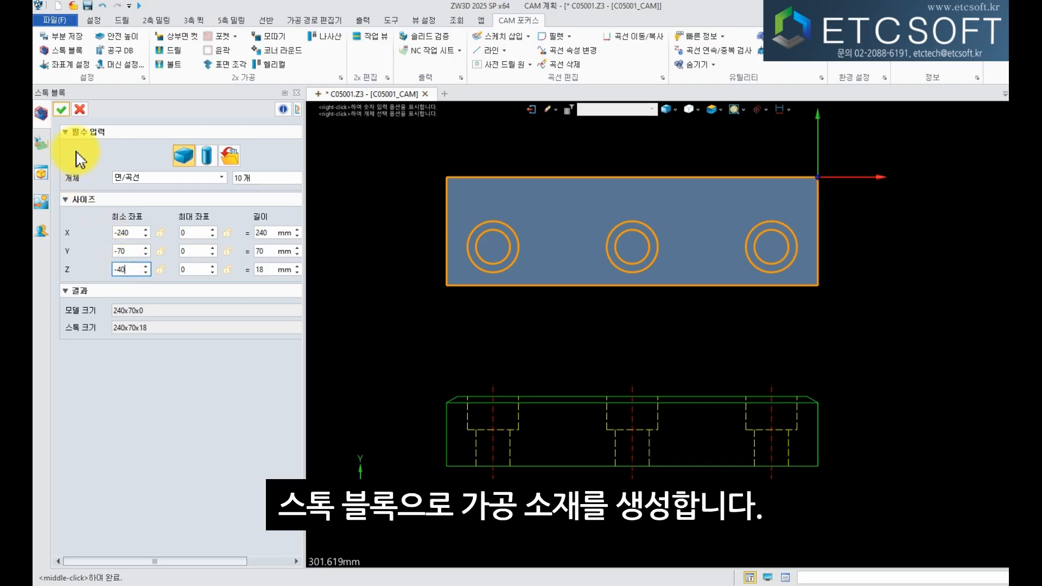
{"action": "left_click", "coordinate": [63, 111]}
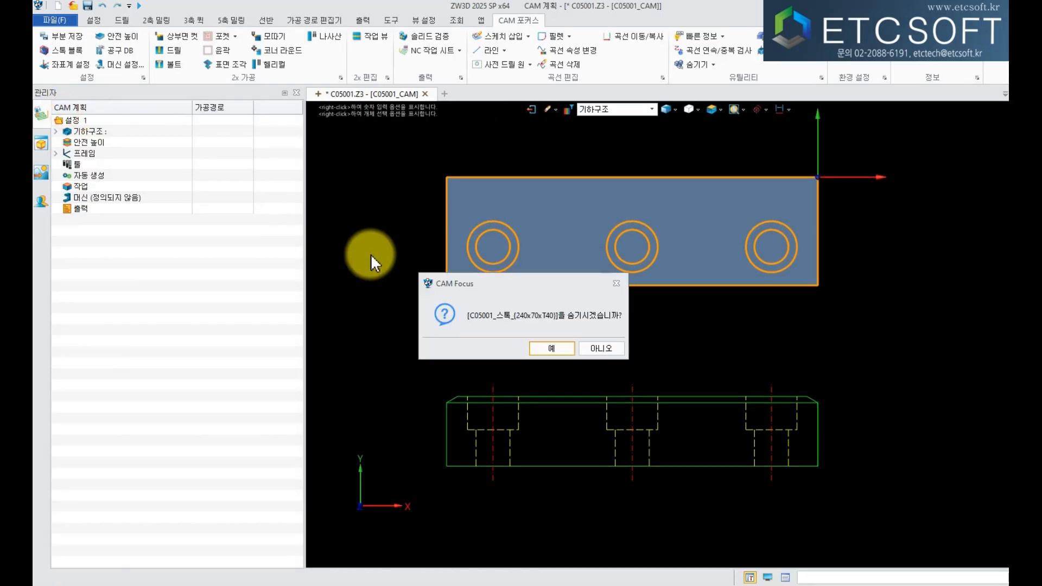
{"action": "left_click", "coordinate": [565, 353]}
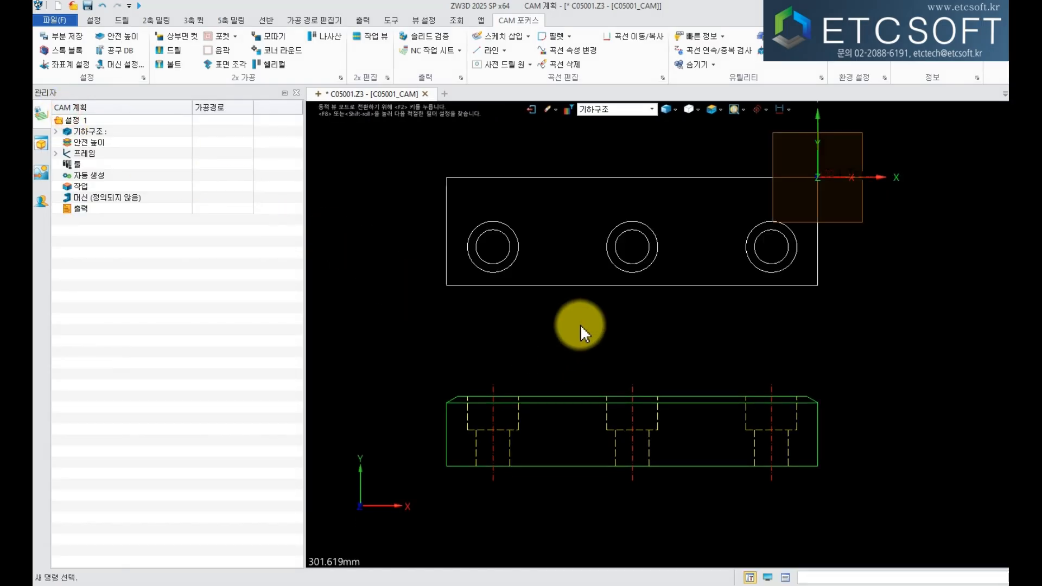
Start a drill operation and set its cycle type to centering (G81).
{"action": "left_click_drag", "start_coordinate": [304, 309], "coordinate": [260, 308]}
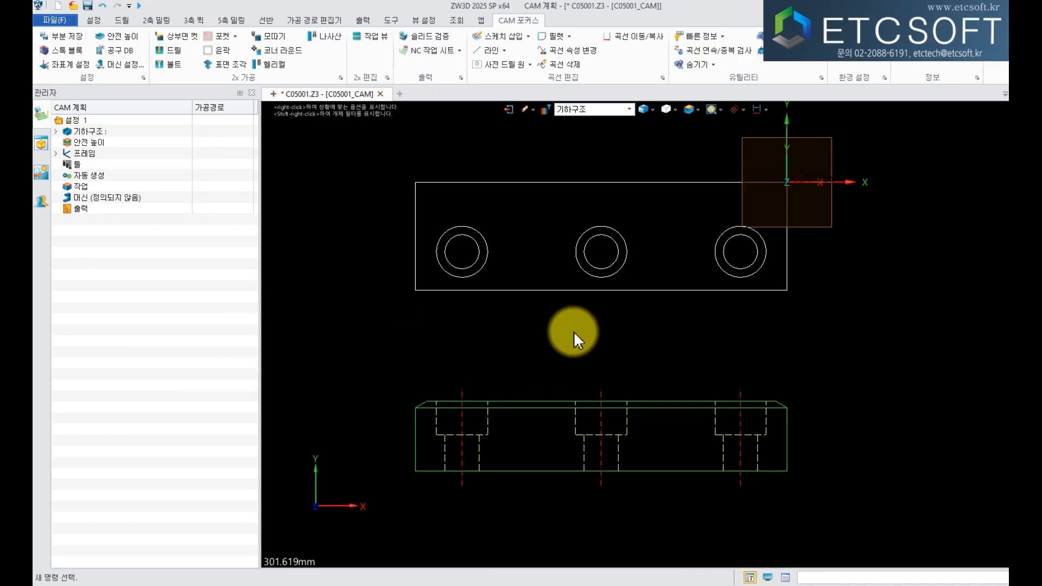
{"action": "left_click", "coordinate": [179, 54]}
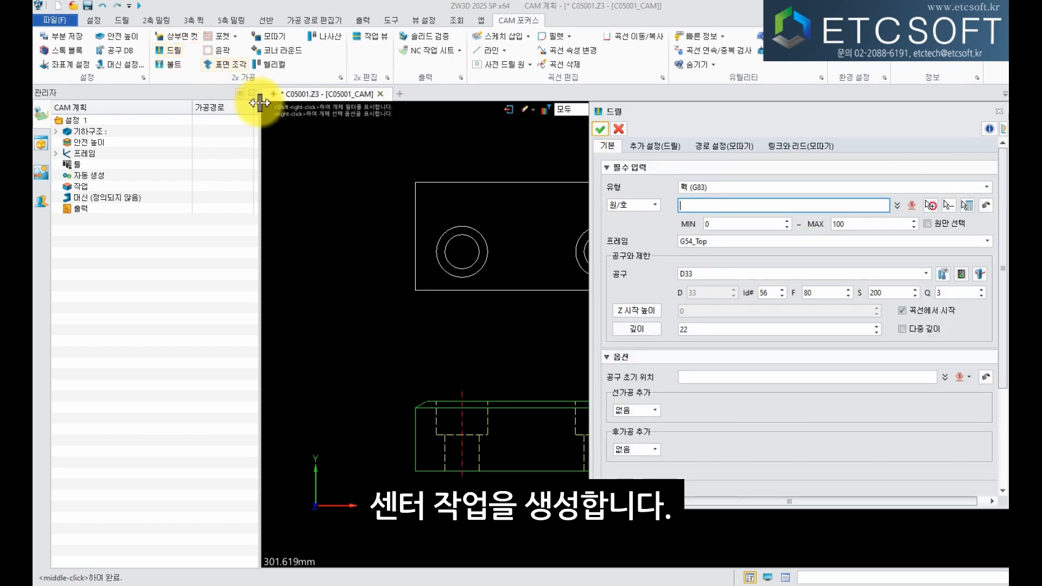
{"action": "scroll", "coordinate": [530, 219], "scroll_direction": "down", "scroll_amount": 2}
{"action": "scroll", "coordinate": [429, 222], "scroll_direction": "down", "scroll_amount": 3}
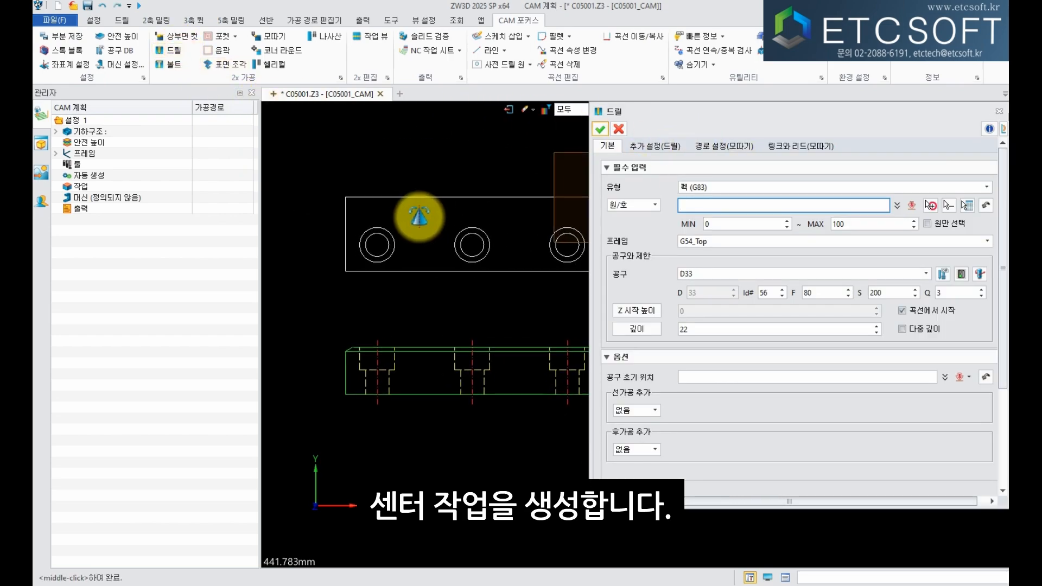
{"action": "scroll", "coordinate": [448, 247], "scroll_direction": "up", "scroll_amount": 1}
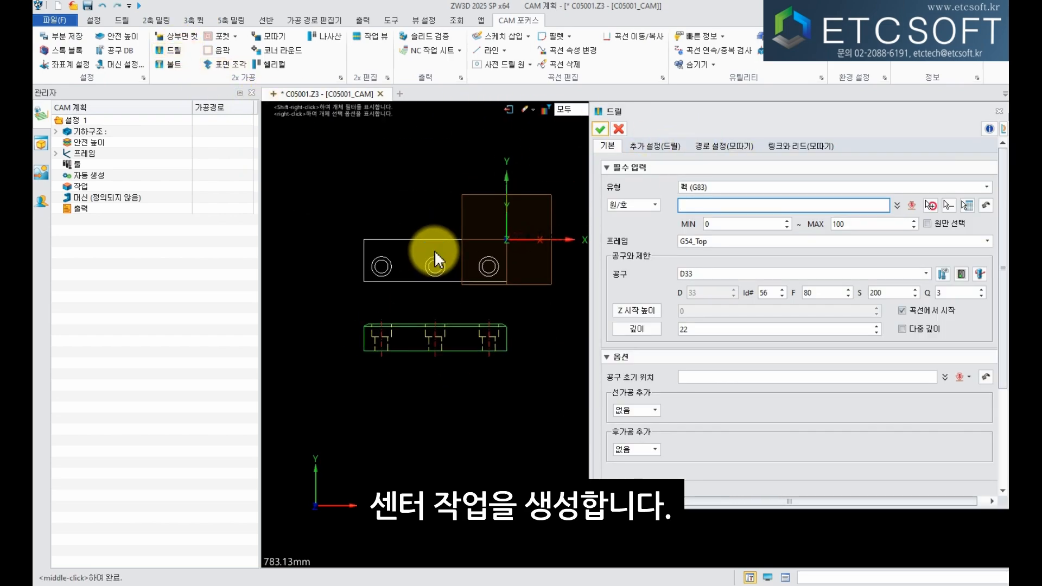
{"action": "left_click", "coordinate": [747, 188]}
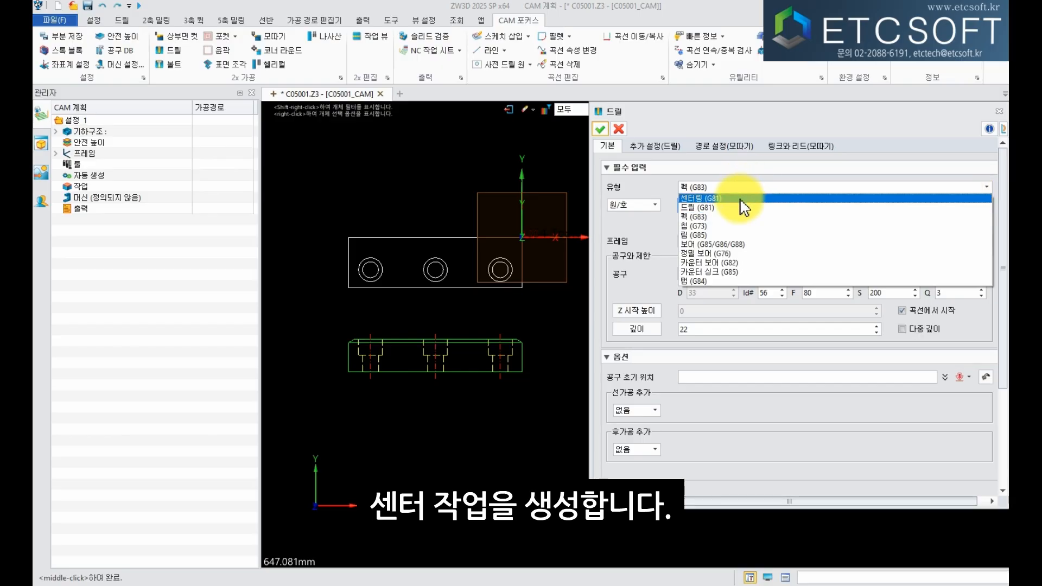
{"action": "left_click", "coordinate": [736, 198]}
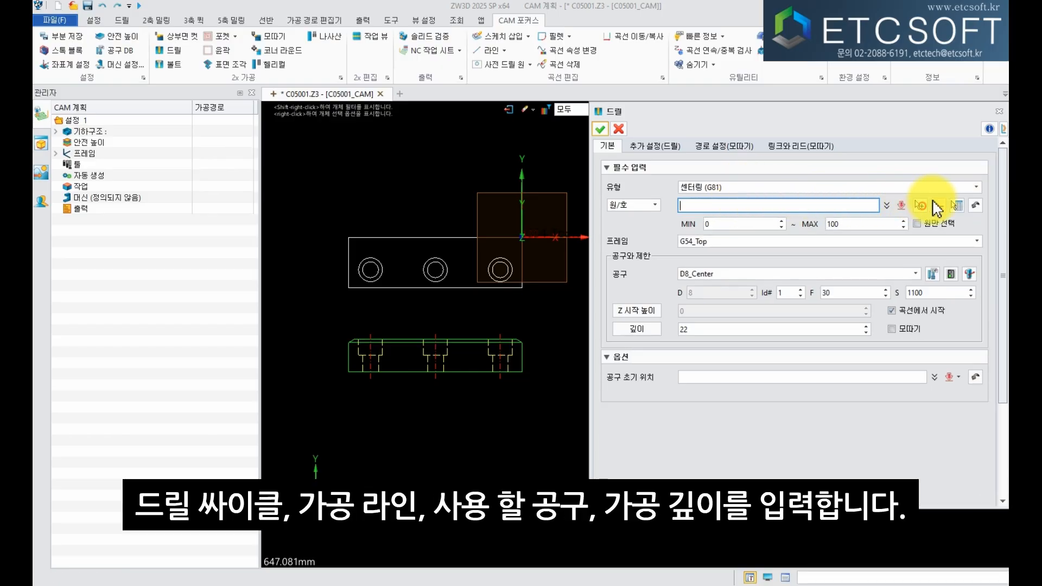
Assign the three matching inner circles of the plate's holes to the centering operation, using the leftmost one as reference.
{"action": "left_click", "coordinate": [927, 207]}
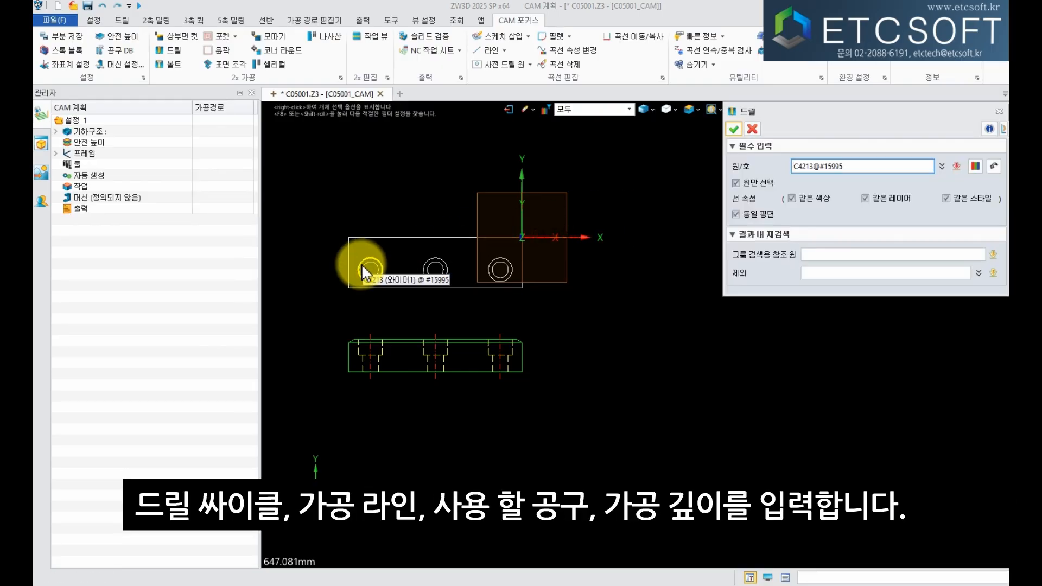
{"action": "scroll", "coordinate": [364, 271], "scroll_direction": "up", "scroll_amount": 5}
{"action": "left_click", "coordinate": [370, 266]}
{"action": "scroll", "coordinate": [483, 279], "scroll_direction": "down", "scroll_amount": 3}
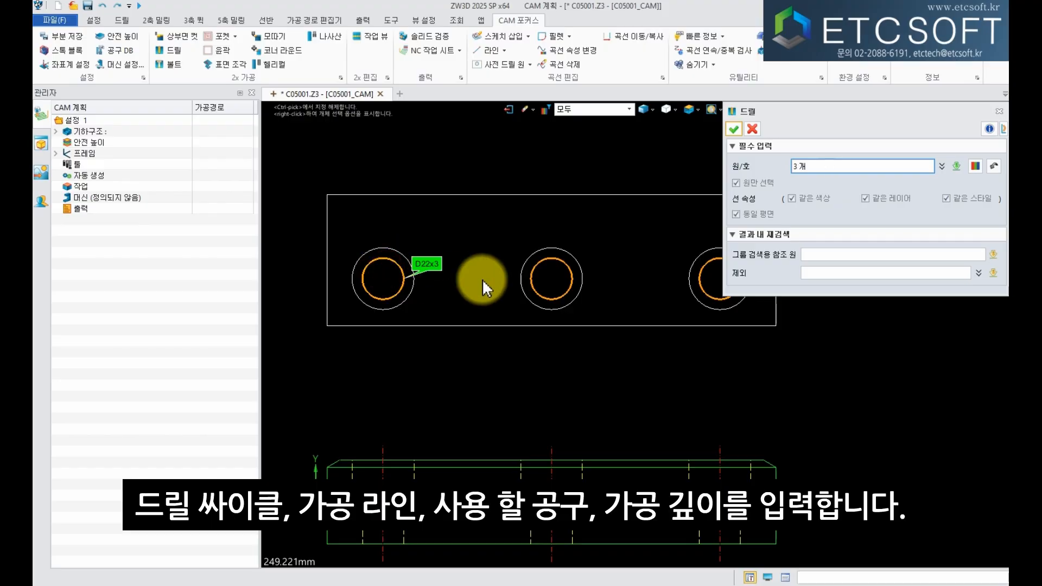
{"action": "left_click", "coordinate": [735, 130]}
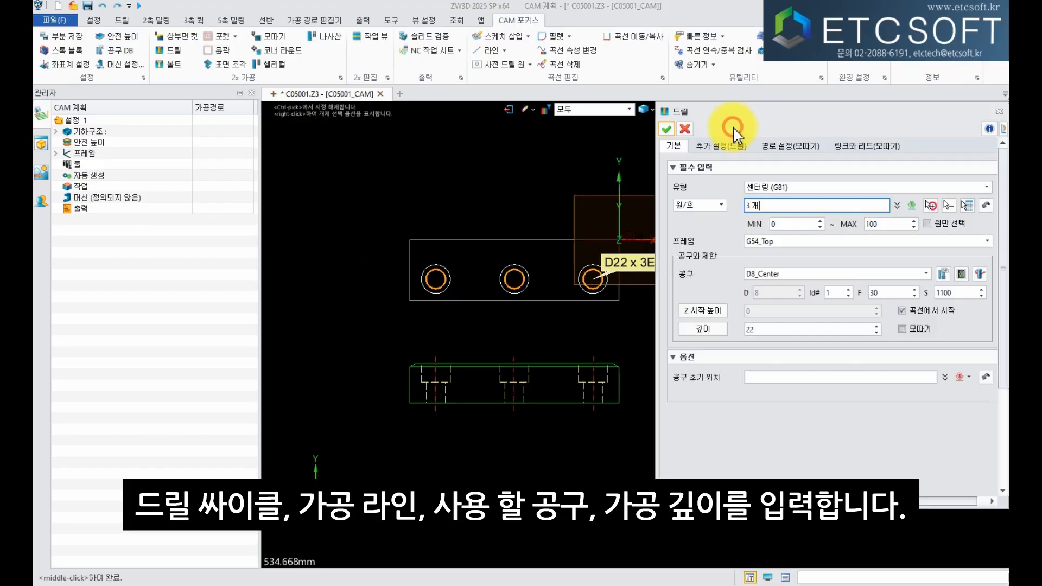
Use the D8_Center tool with a depth of 1 for the centering operation and create it.
{"action": "left_click", "coordinate": [810, 274]}
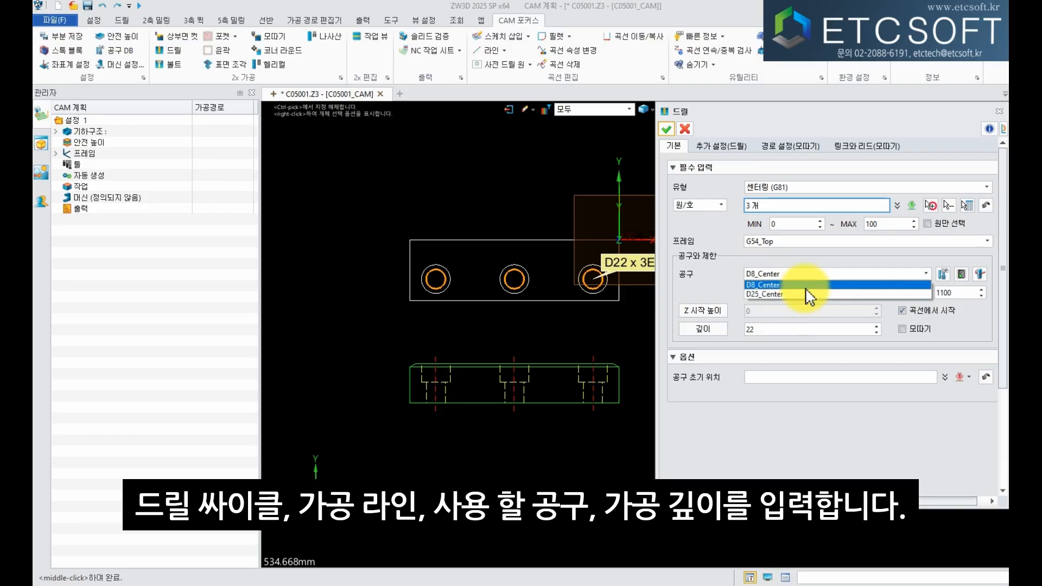
{"action": "left_click", "coordinate": [806, 286]}
{"action": "left_click", "coordinate": [835, 294]}
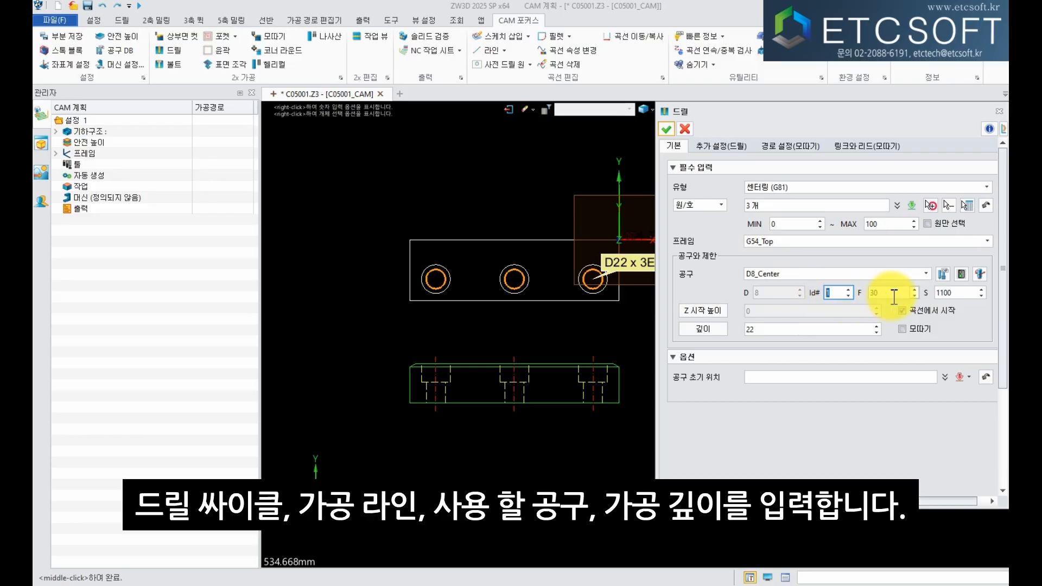
{"action": "left_click", "coordinate": [958, 294]}
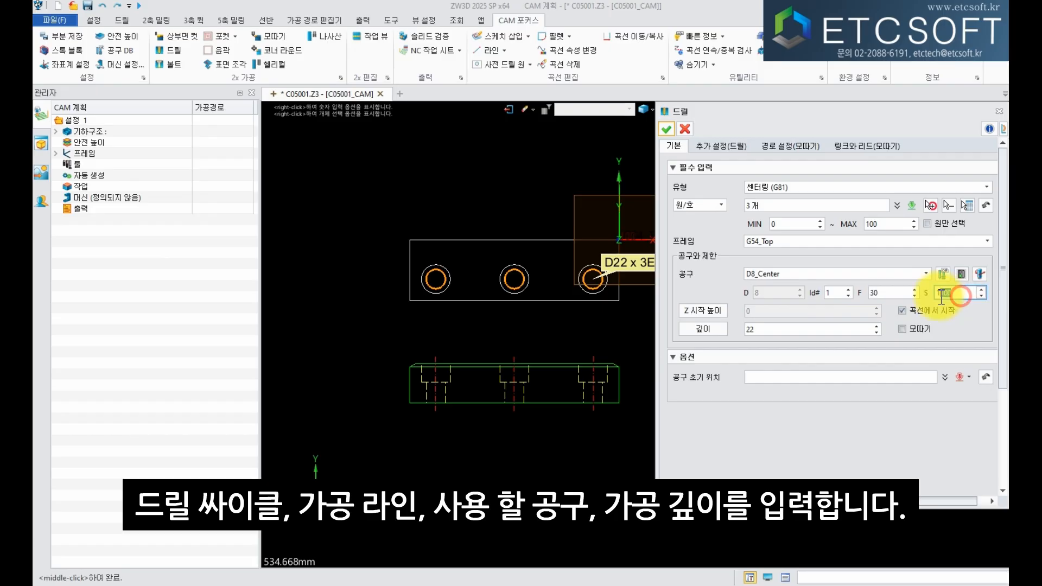
{"action": "left_click", "coordinate": [822, 329]}
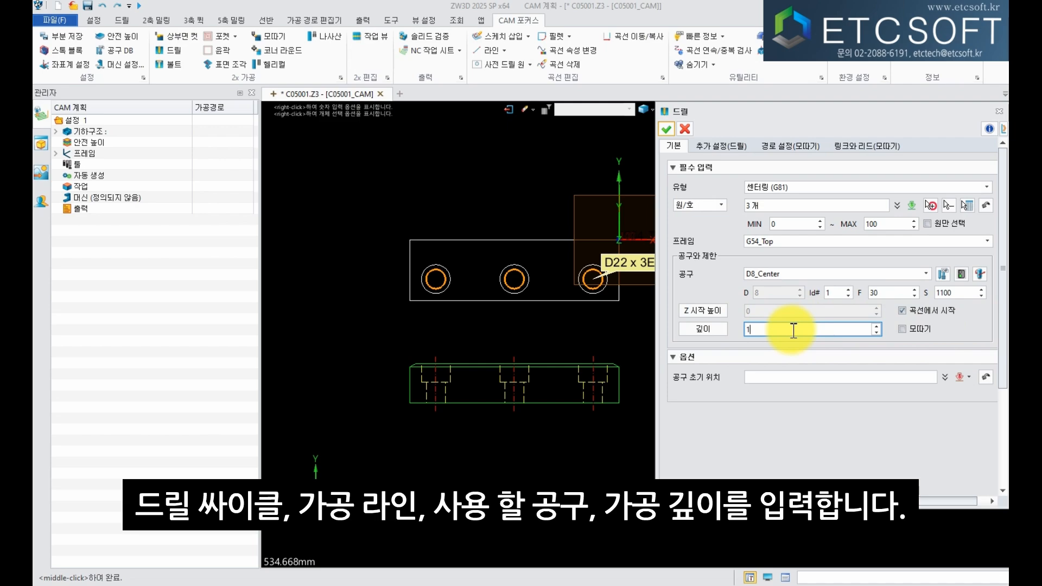
{"action": "left_click", "coordinate": [667, 129]}
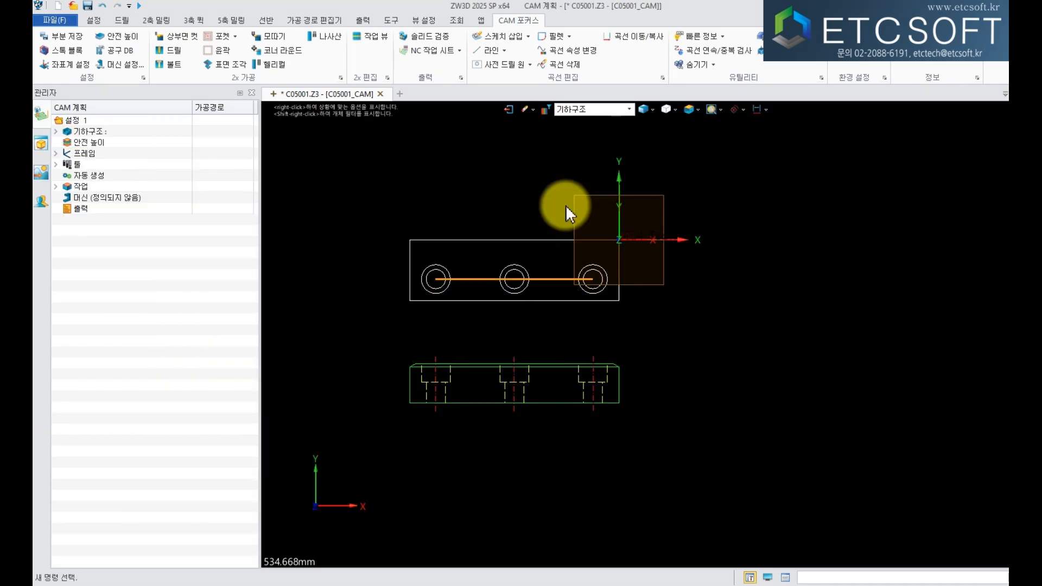
Verify the D8_Center centering toolpath in isometric view by playing its tool motion to the end, and close the verification.
{"action": "middle_click_drag", "start_coordinate": [544, 201], "coordinate": [617, 206]}
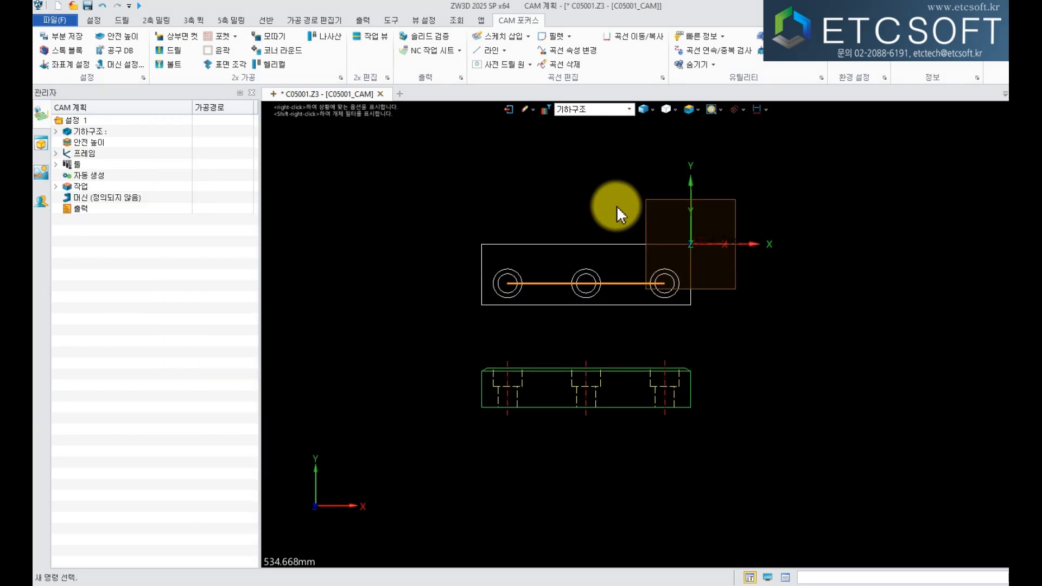
{"action": "left_click", "coordinate": [698, 109]}
{"action": "left_click", "coordinate": [728, 150]}
{"action": "scroll", "coordinate": [540, 349], "scroll_direction": "down", "scroll_amount": 2}
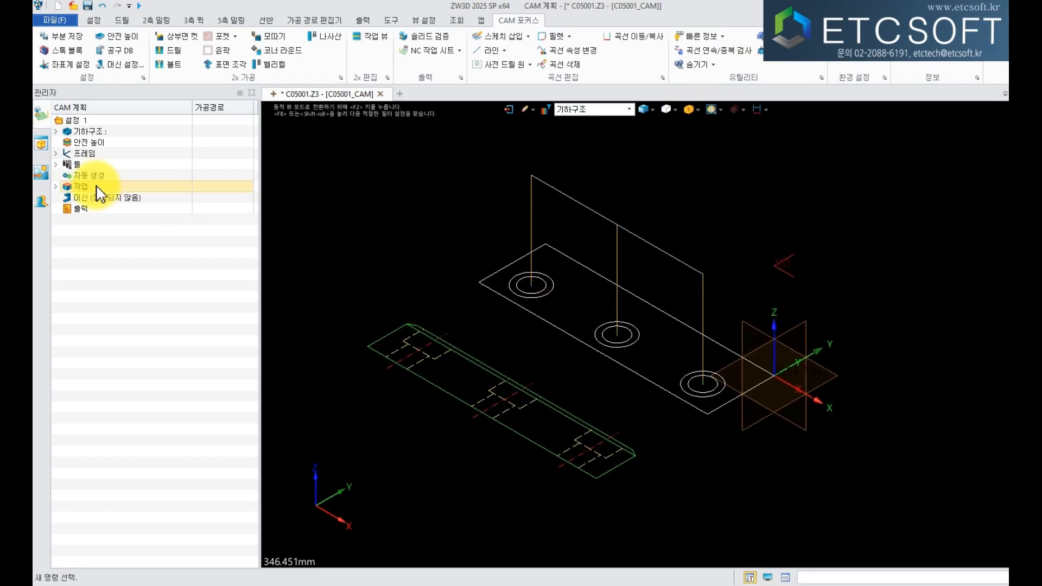
{"action": "left_click", "coordinate": [56, 186]}
{"action": "left_click", "coordinate": [105, 198]}
{"action": "right_click", "coordinate": [106, 200]}
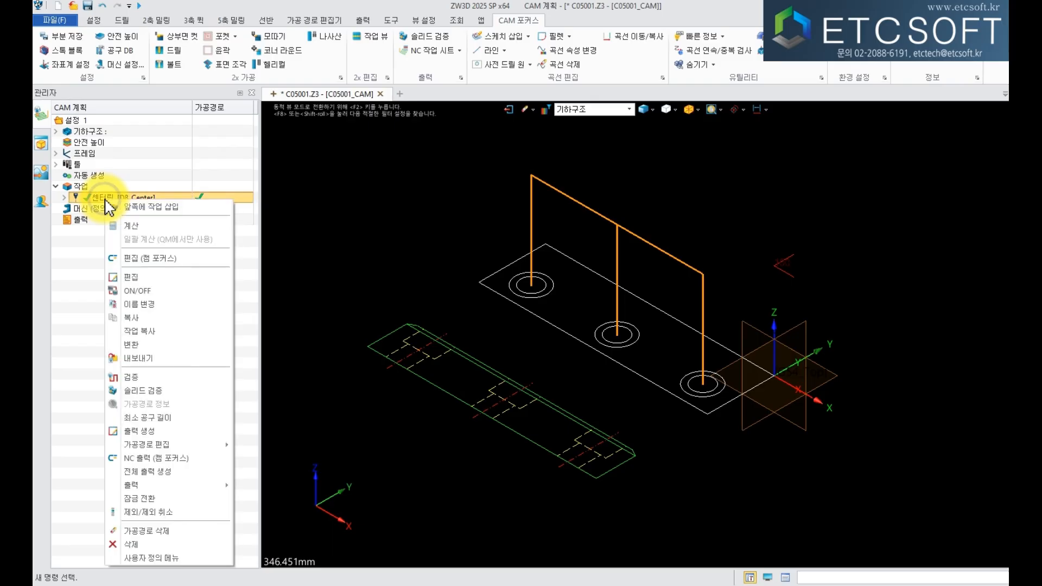
{"action": "left_click", "coordinate": [170, 373]}
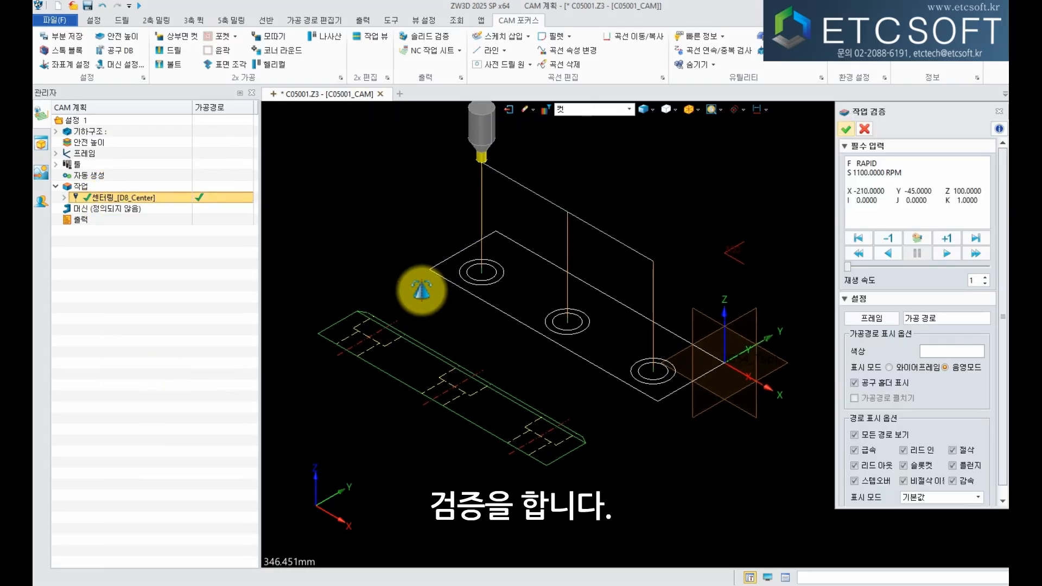
{"action": "left_click", "coordinate": [976, 253]}
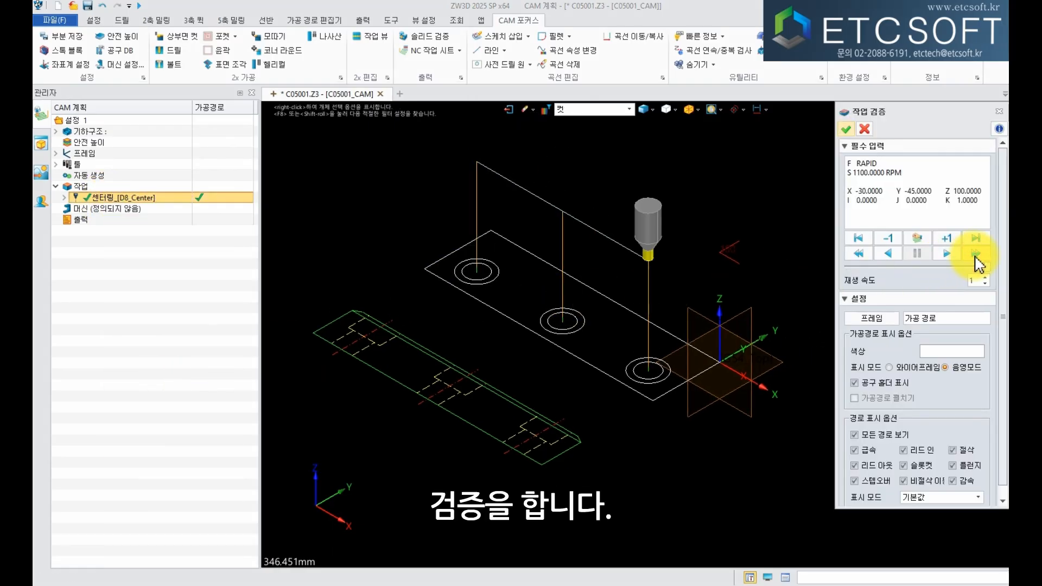
{"action": "left_click", "coordinate": [864, 129]}
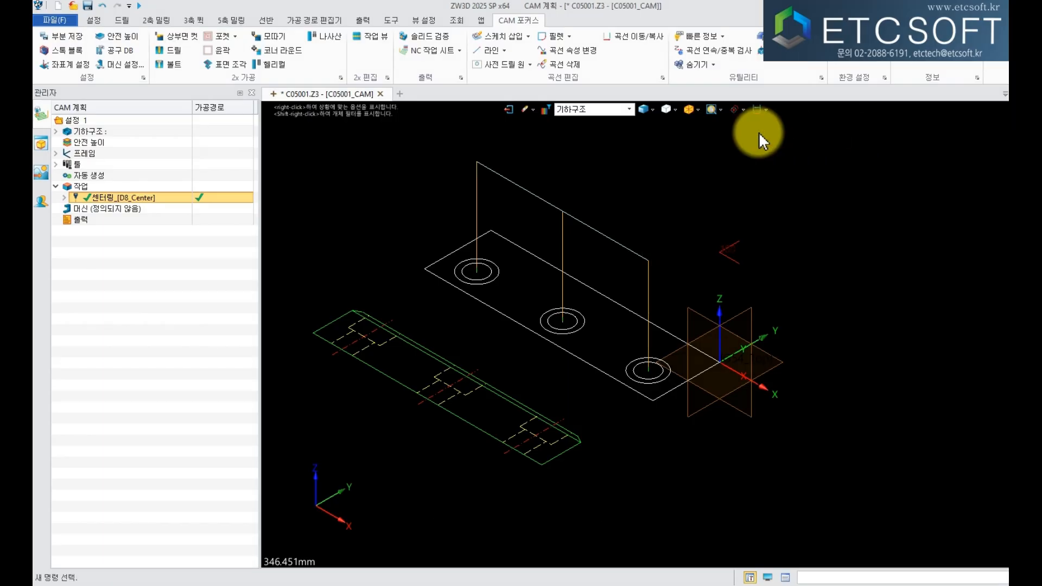
Return to the top view and turn off the display of the D8_Center centering operation's toolpath.
{"action": "left_click", "coordinate": [698, 110]}
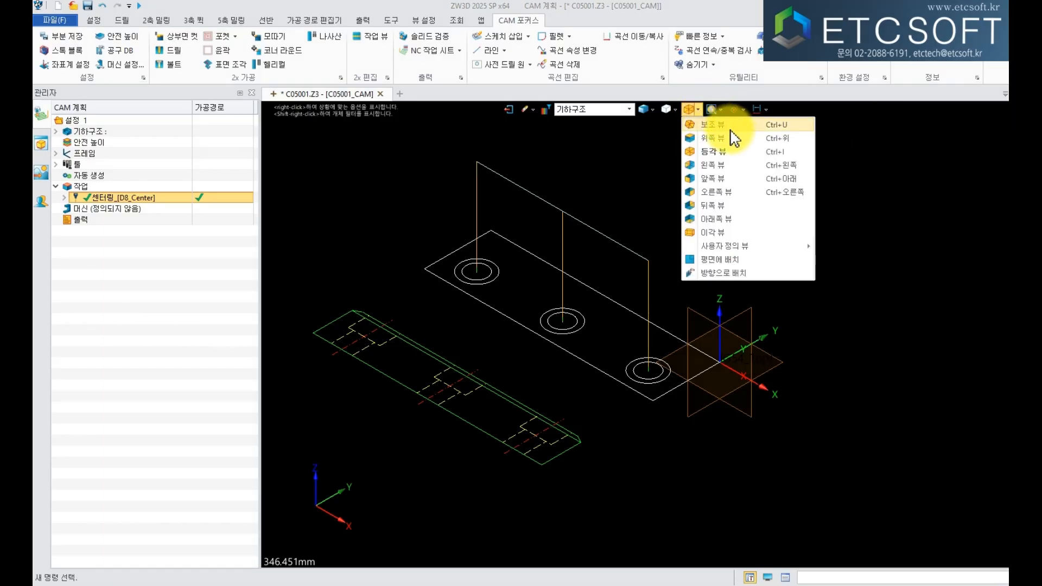
{"action": "left_click", "coordinate": [729, 142]}
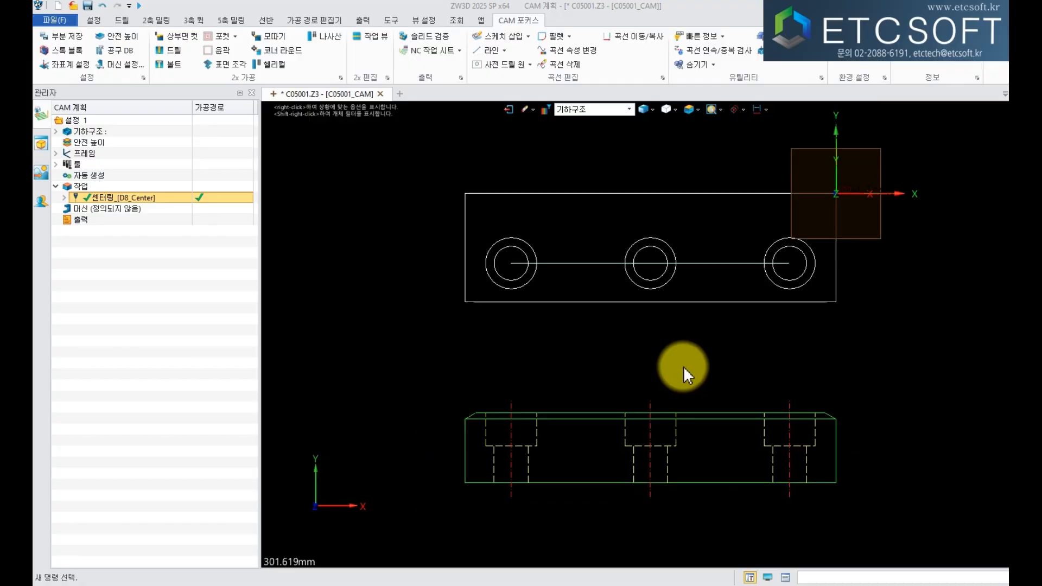
{"action": "right_click", "coordinate": [163, 198]}
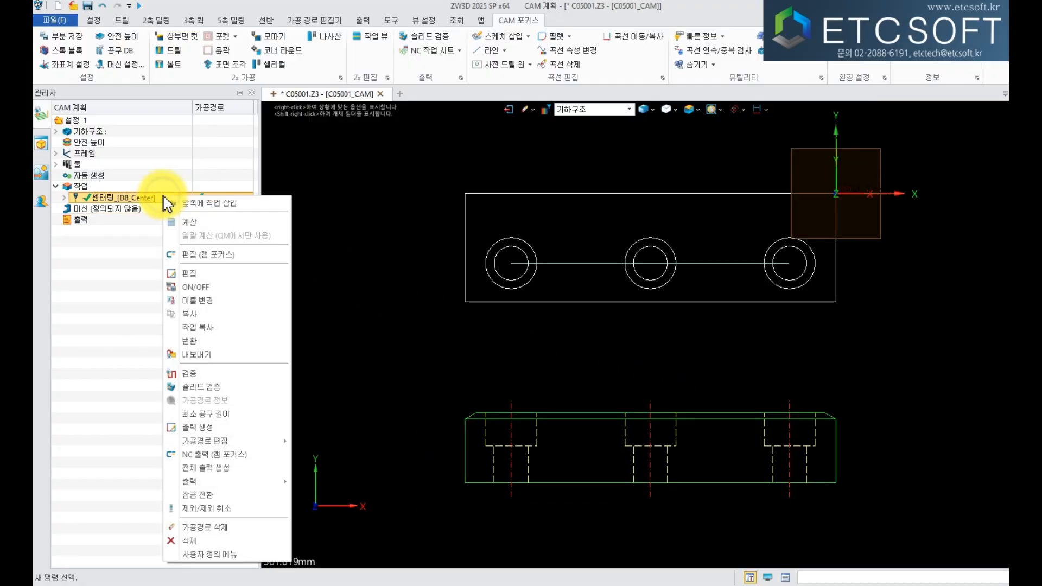
{"action": "left_click", "coordinate": [238, 287]}
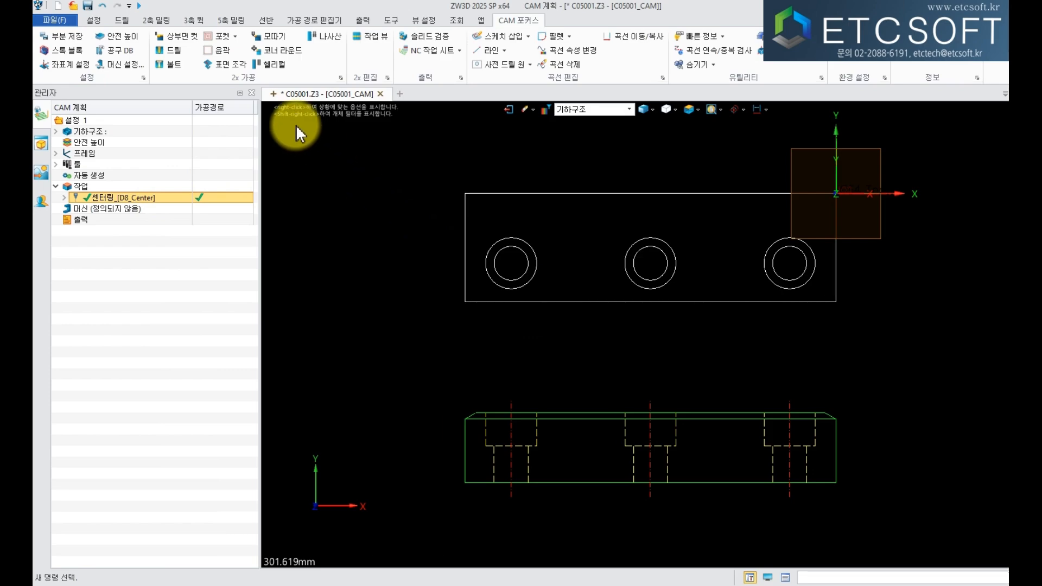
Start another drill operation, set its cycle type to peck (G83), and widen its dialog while keeping the plate in view.
{"action": "left_click", "coordinate": [178, 55]}
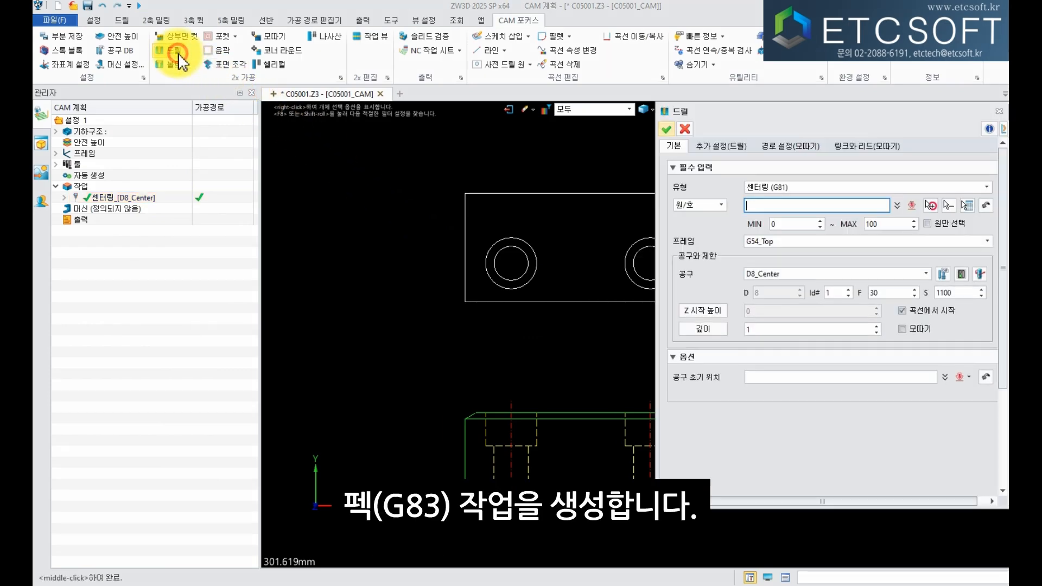
{"action": "middle_click_drag", "start_coordinate": [495, 217], "coordinate": [400, 226]}
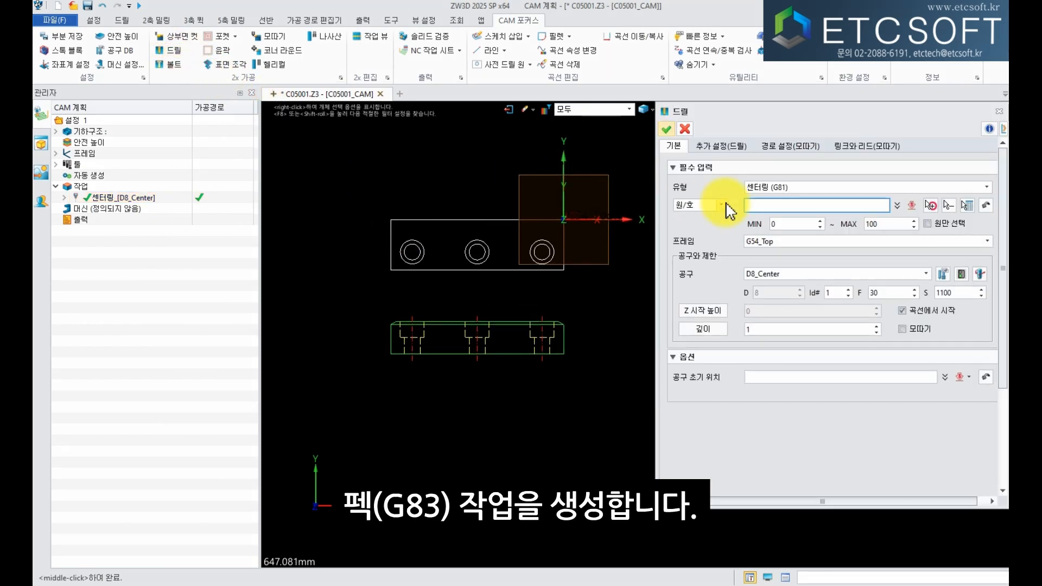
{"action": "left_click", "coordinate": [784, 188]}
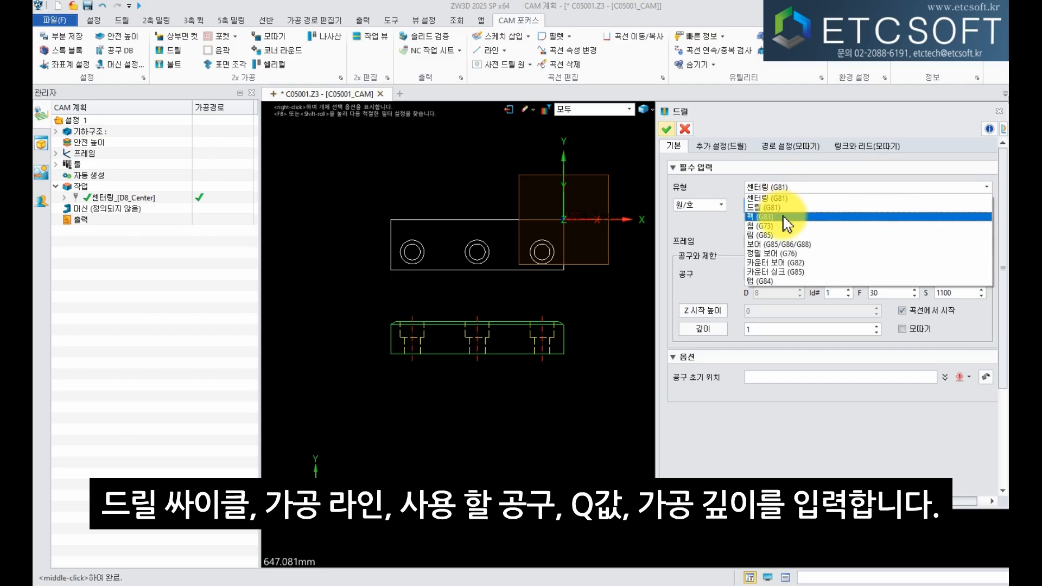
{"action": "left_click", "coordinate": [783, 217]}
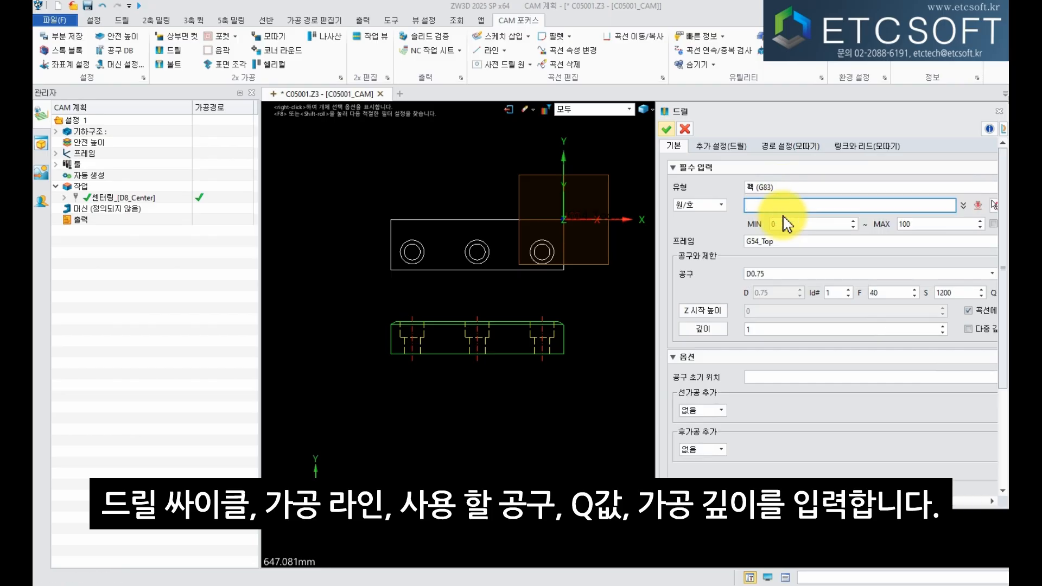
{"action": "left_click_drag", "start_coordinate": [740, 115], "coordinate": [700, 122]}
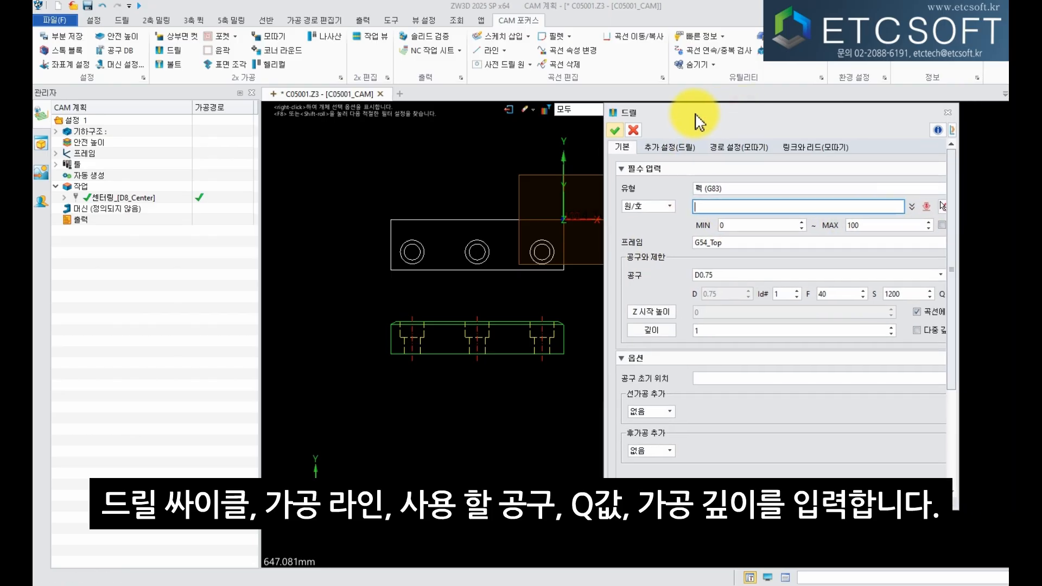
{"action": "left_click_drag", "start_coordinate": [606, 251], "coordinate": [584, 251]}
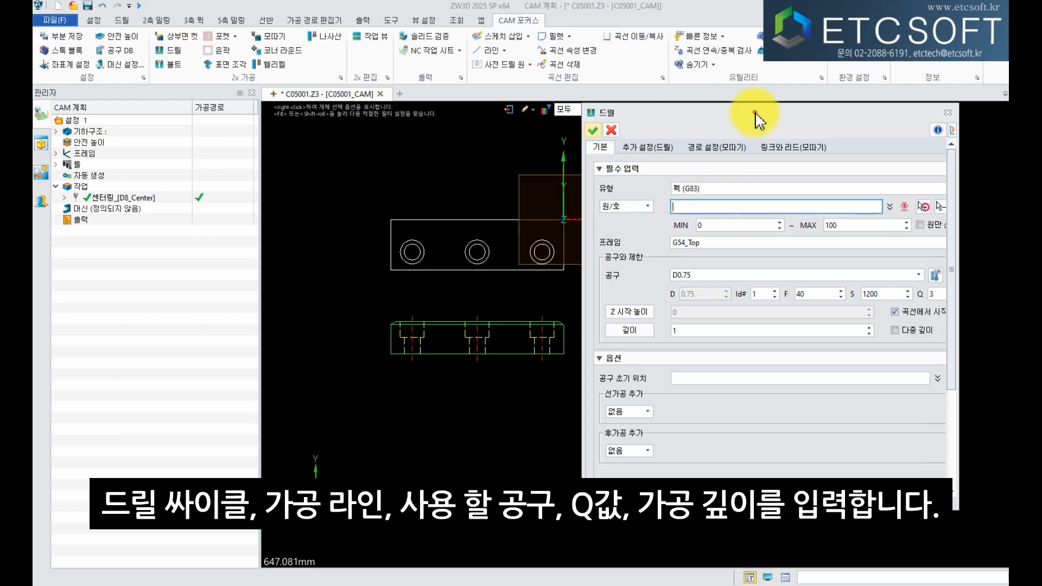
{"action": "left_click_drag", "start_coordinate": [759, 119], "coordinate": [819, 120]}
Assign the three matching inner circles of the plate's holes to the peck operation, using the leftmost one as reference.
{"action": "left_click", "coordinate": [983, 207]}
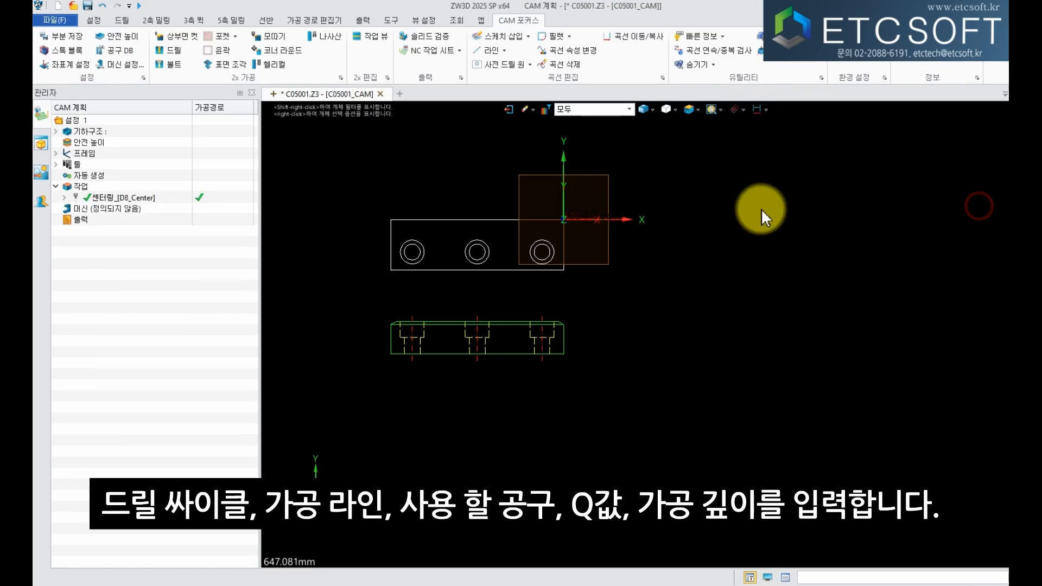
{"action": "left_click", "coordinate": [424, 256]}
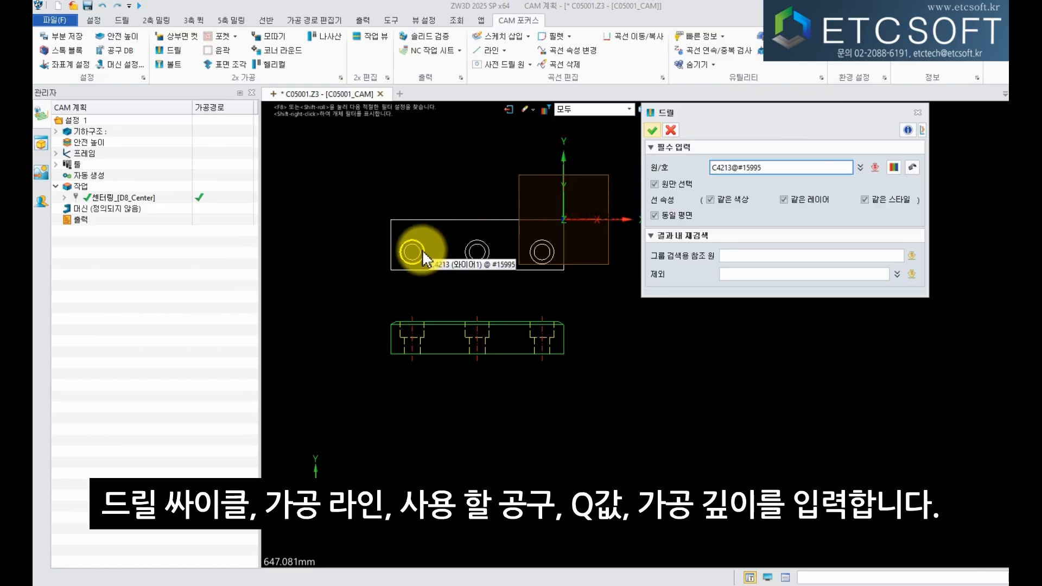
{"action": "scroll", "coordinate": [418, 250], "scroll_direction": "up", "scroll_amount": 4}
{"action": "left_click", "coordinate": [420, 251]}
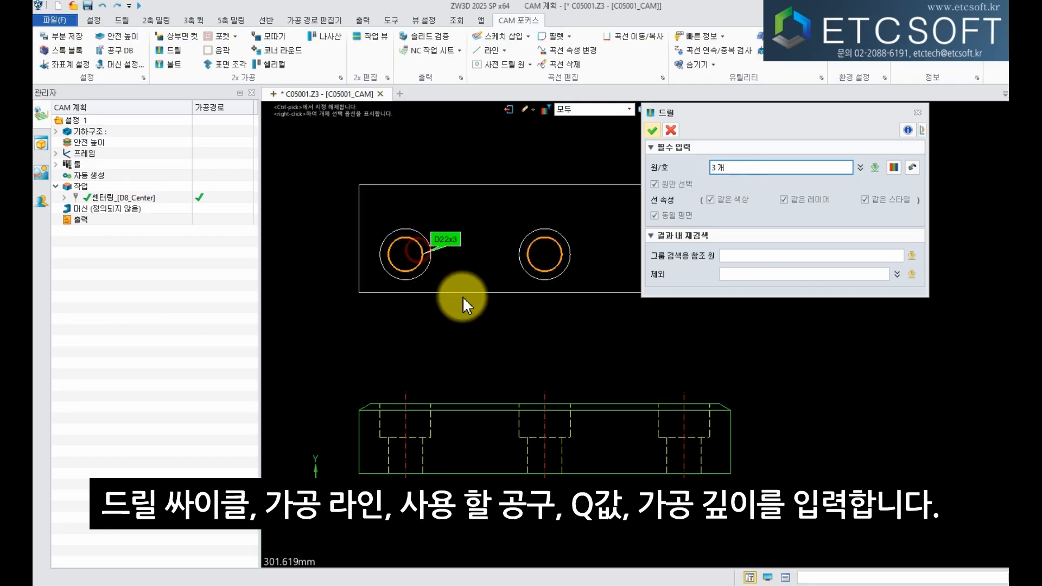
{"action": "scroll", "coordinate": [542, 336], "scroll_direction": "down", "scroll_amount": 4}
{"action": "scroll", "coordinate": [543, 334], "scroll_direction": "up", "scroll_amount": 2}
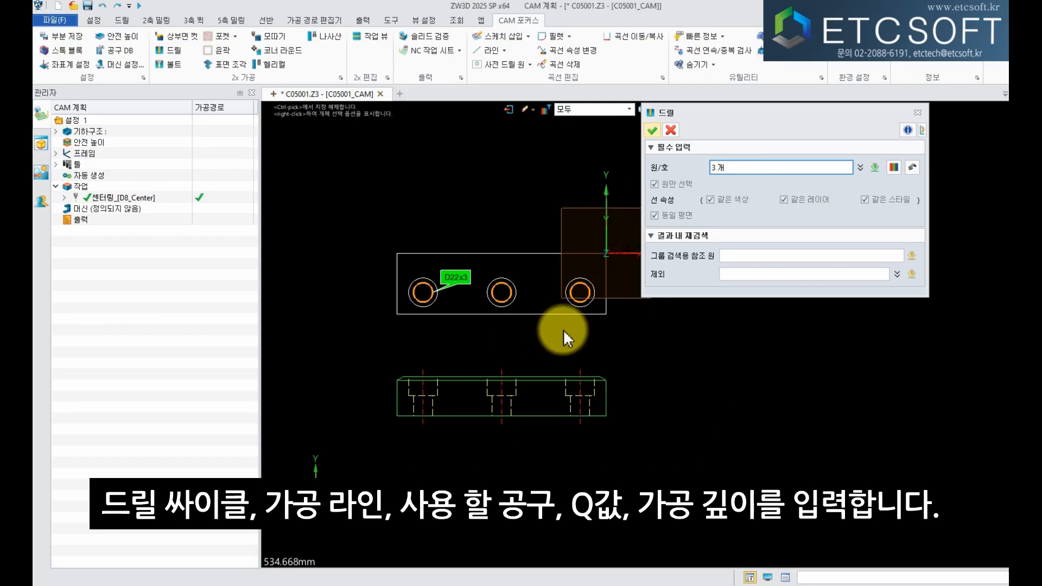
{"action": "left_click", "coordinate": [655, 132]}
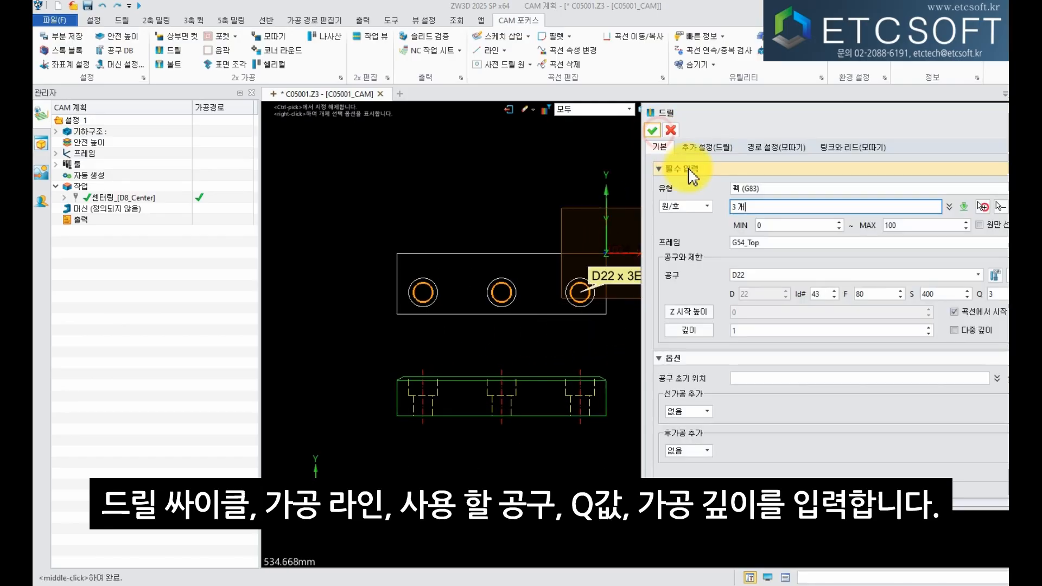
Use the D18 drill for the peck operation, with tool number 2 and a Q value of 5.
{"action": "left_click", "coordinate": [778, 277]}
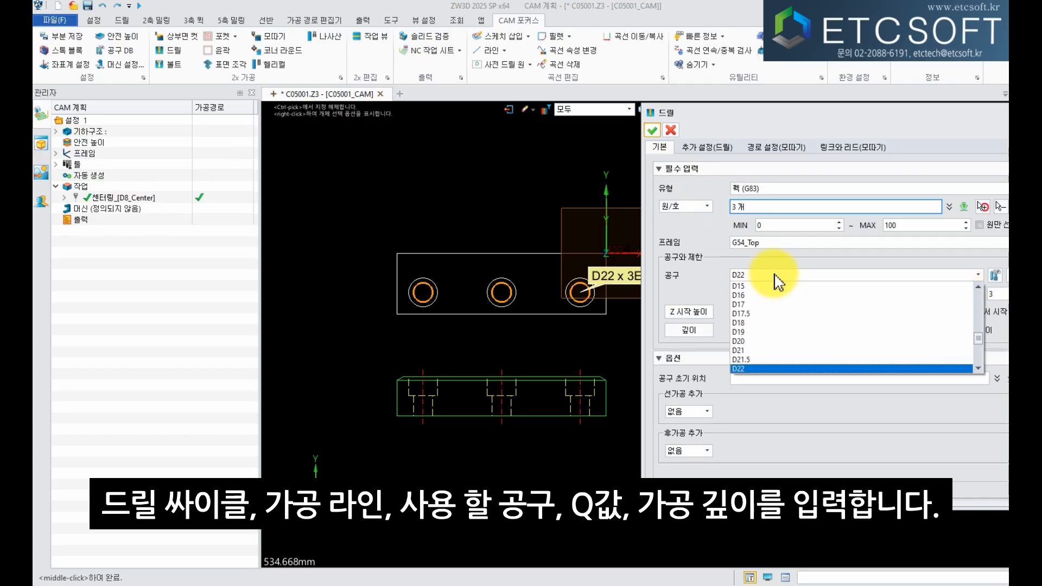
{"action": "left_click", "coordinate": [756, 323]}
{"action": "double_click", "coordinate": [830, 294]}
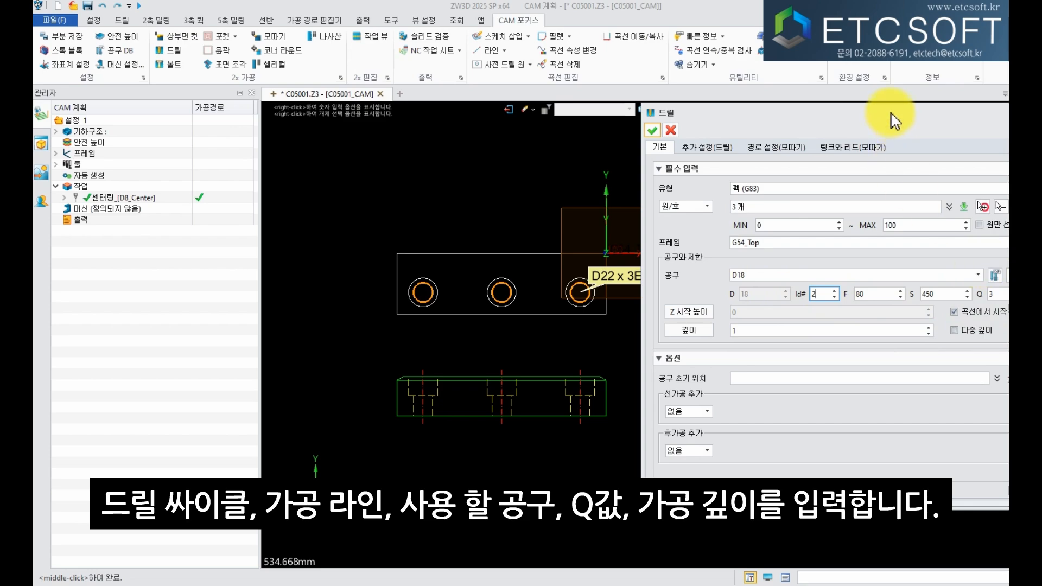
{"action": "double_click", "coordinate": [825, 288]}
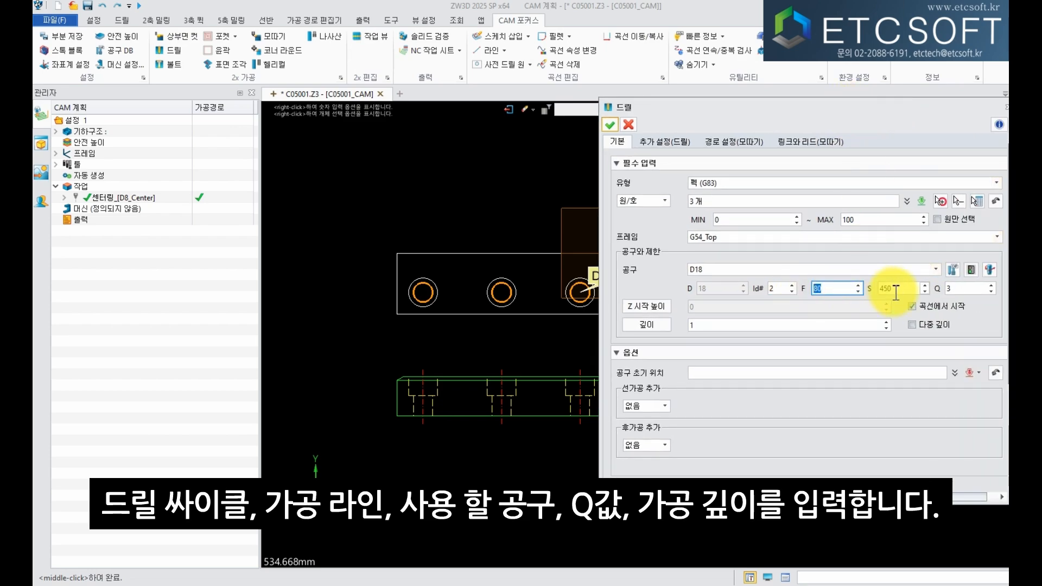
{"action": "double_click", "coordinate": [949, 289]}
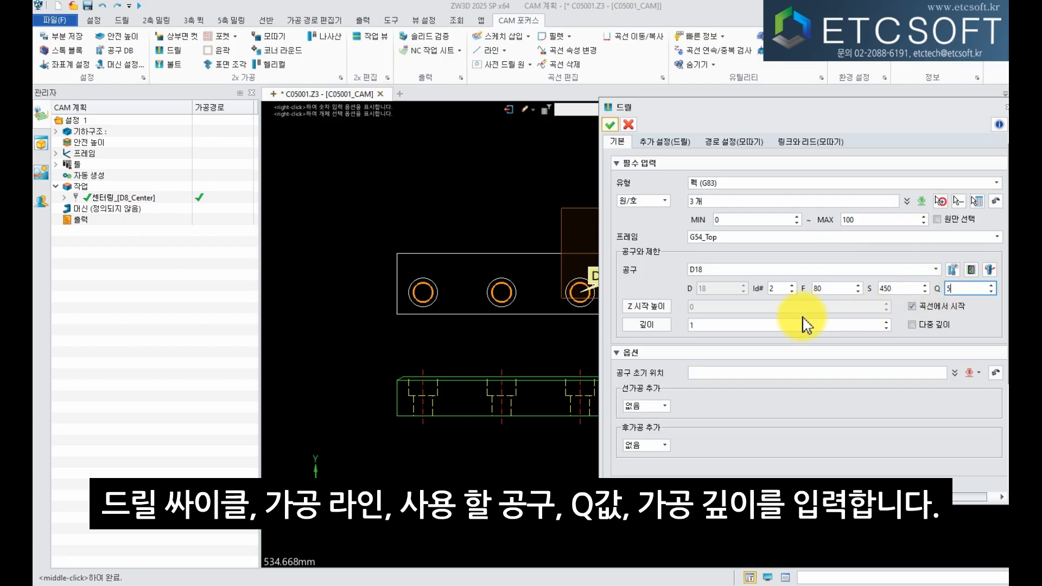
Set the peck drilling depth to 50 and create the operation with its calculated toolpath.
{"action": "double_click", "coordinate": [782, 324]}
{"action": "type", "text": "50"}
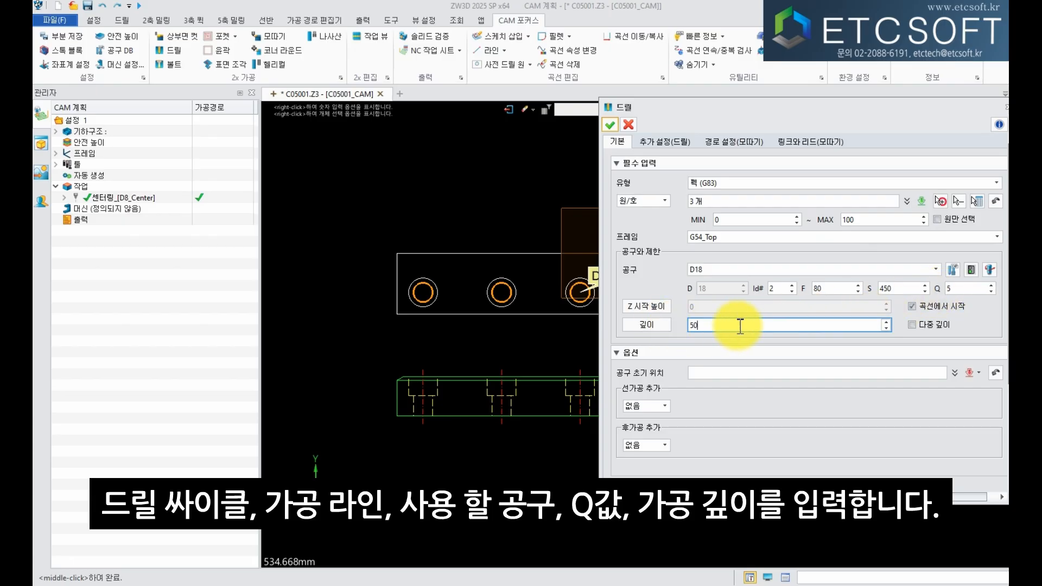
{"action": "left_click", "coordinate": [610, 125]}
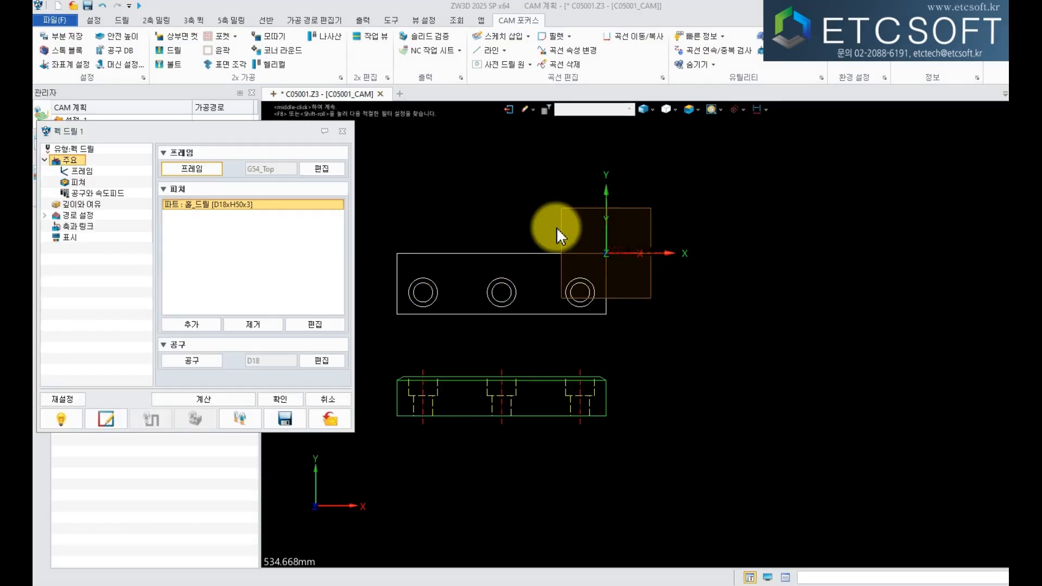
{"action": "middle_click", "coordinate": [555, 227]}
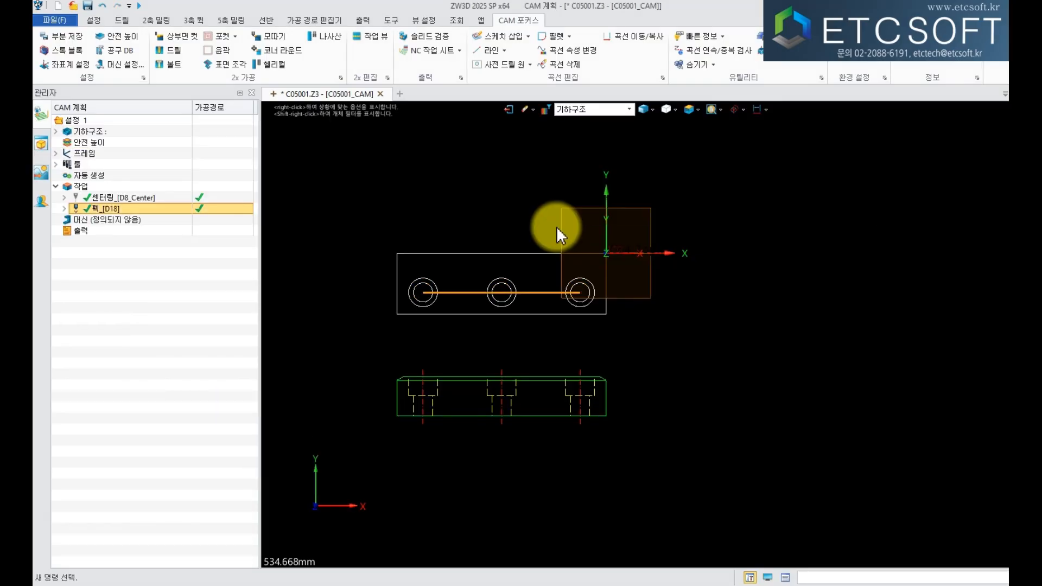
Simulate the D18 peck operation's toolpath in isometric view, playing the tool motion over the plate's holes, and close the verification.
{"action": "left_click", "coordinate": [698, 108]}
{"action": "left_click", "coordinate": [720, 150]}
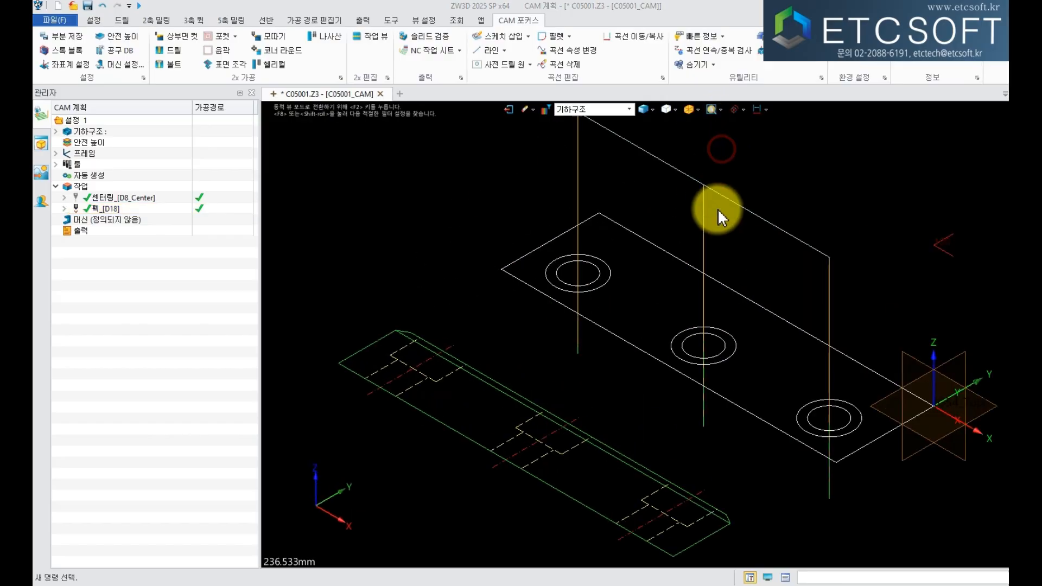
{"action": "scroll", "coordinate": [631, 239], "scroll_direction": "down", "scroll_amount": 4}
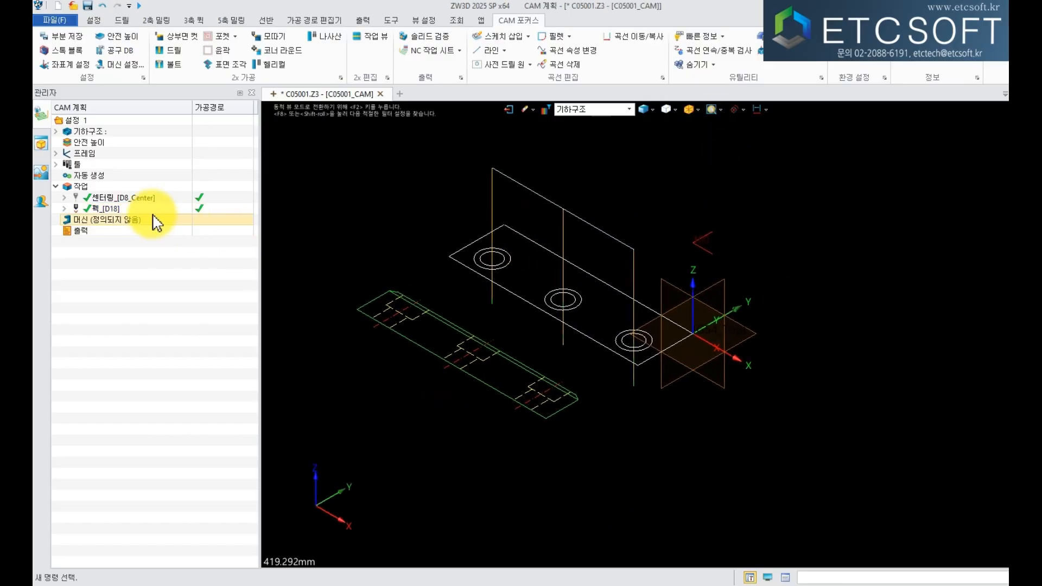
{"action": "right_click", "coordinate": [140, 210]}
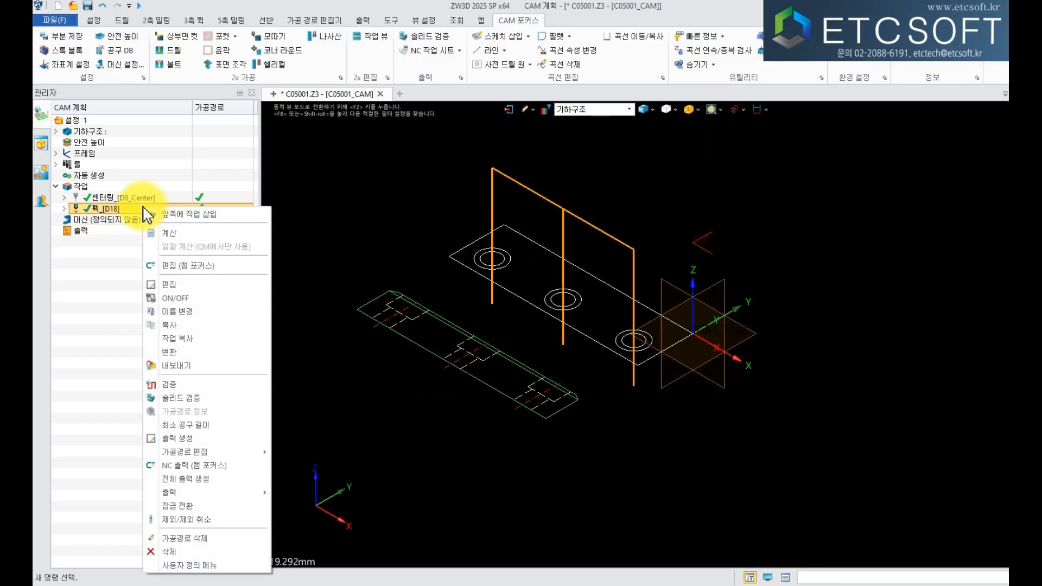
{"action": "left_click", "coordinate": [216, 386]}
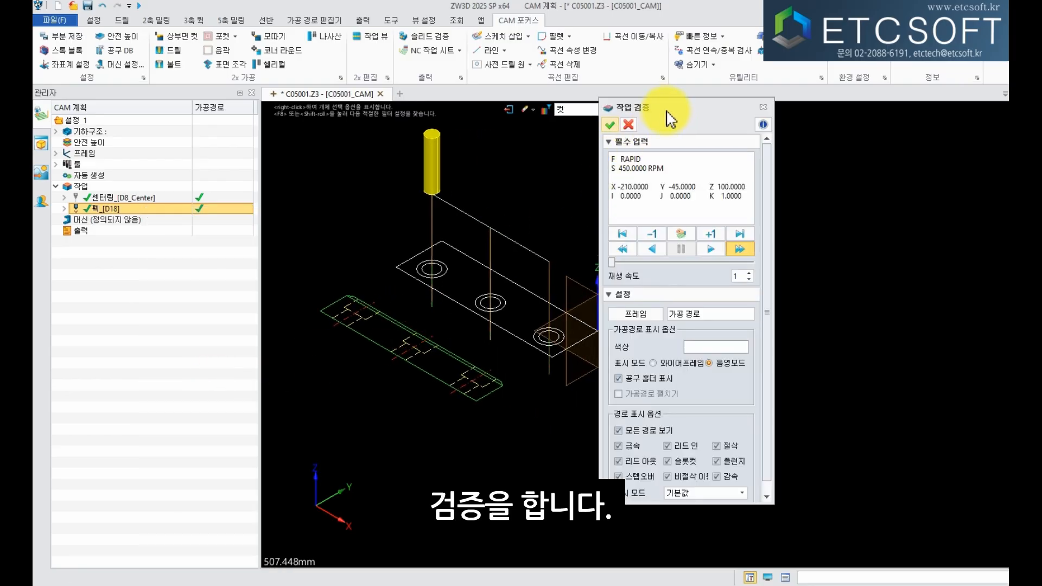
{"action": "left_click_drag", "start_coordinate": [671, 119], "coordinate": [850, 132]}
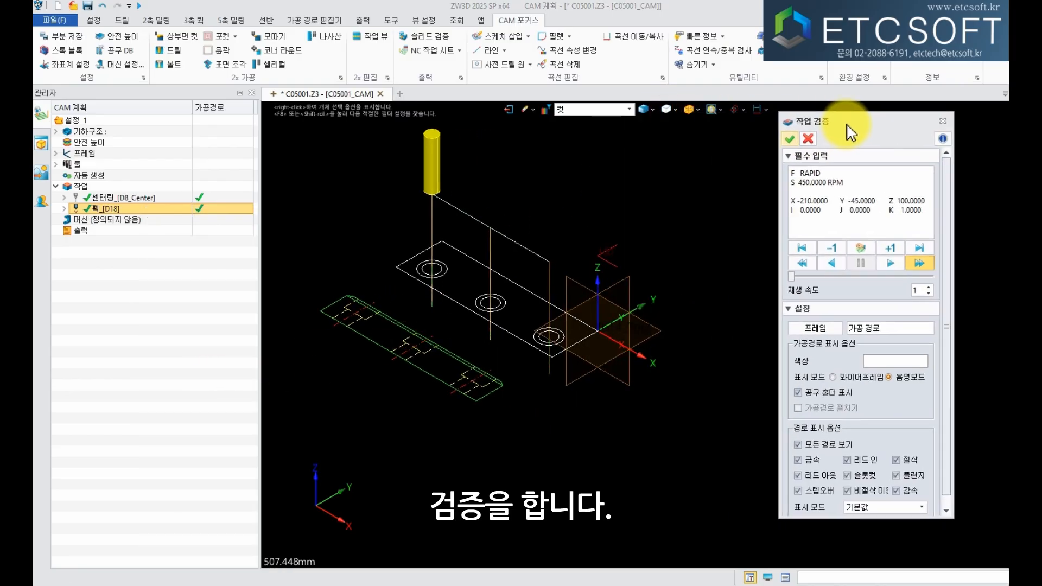
{"action": "left_click", "coordinate": [923, 265]}
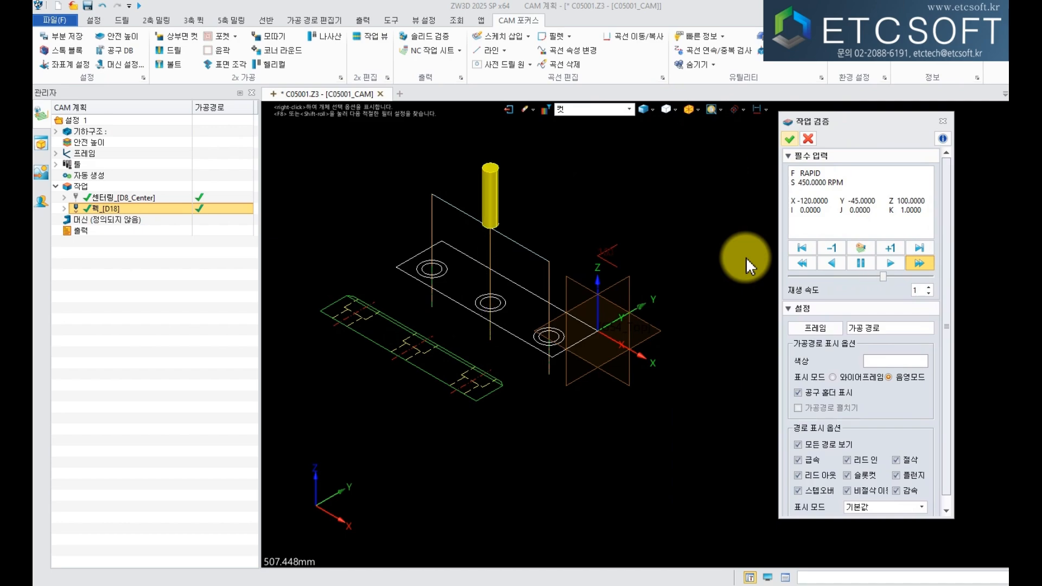
{"action": "left_click", "coordinate": [810, 139]}
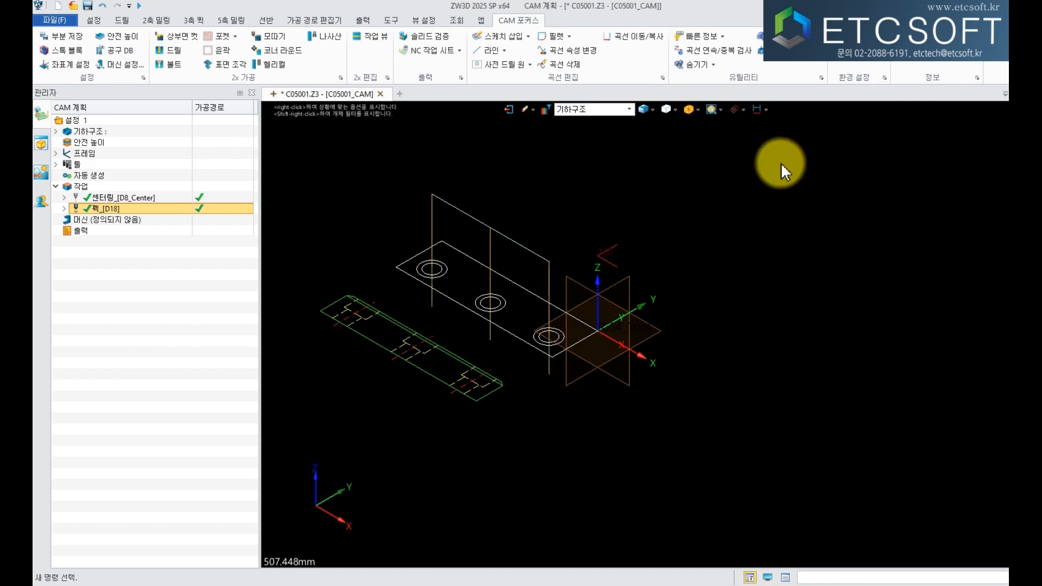
Return to the top view and turn off the toolpath display of the D18 peck operation.
{"action": "left_click", "coordinate": [698, 110]}
{"action": "left_click", "coordinate": [725, 140]}
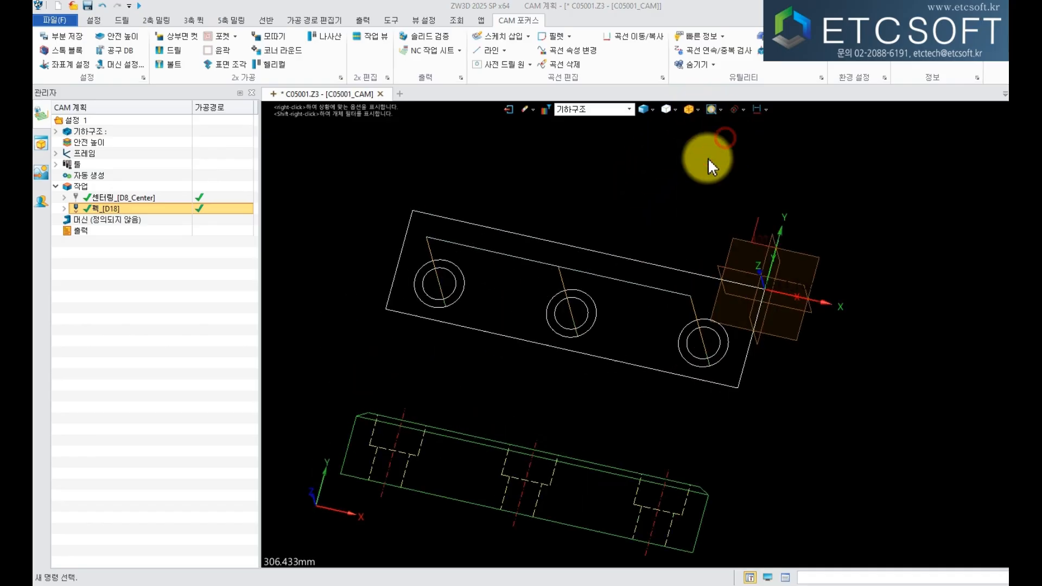
{"action": "middle_click_drag", "start_coordinate": [631, 317], "coordinate": [614, 327]}
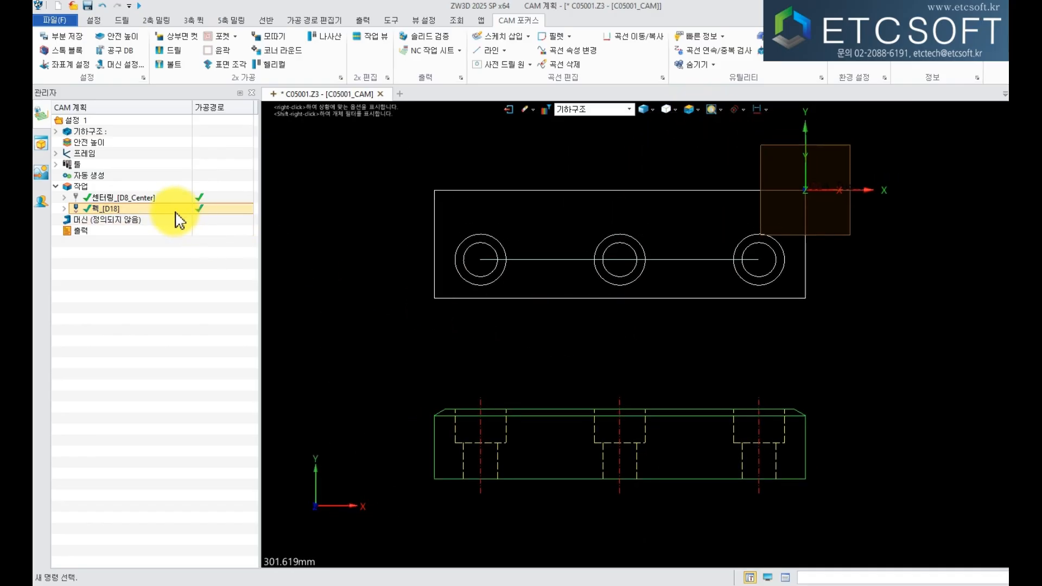
{"action": "right_click", "coordinate": [160, 207]}
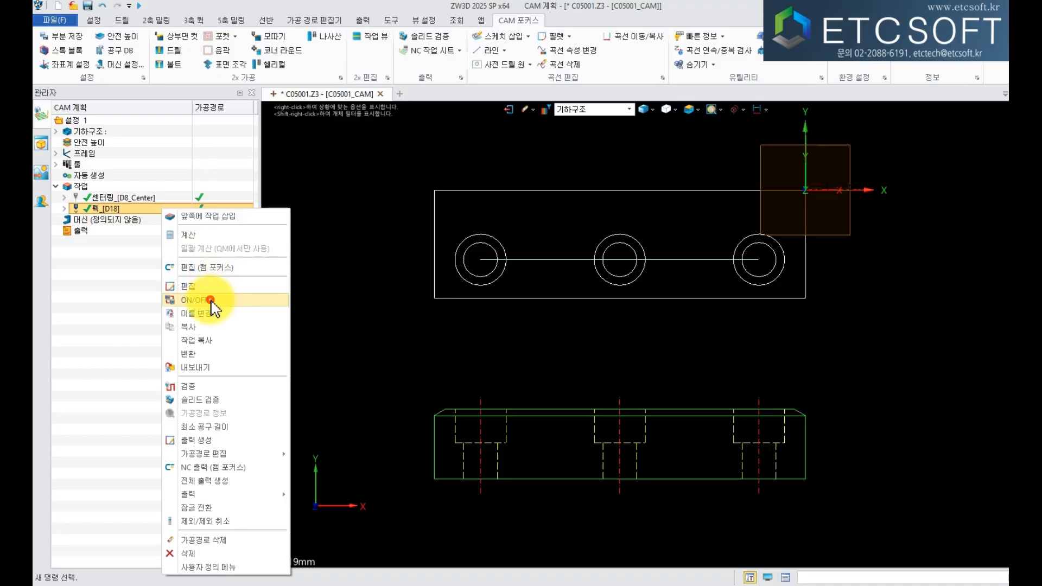
{"action": "left_click", "coordinate": [375, 298]}
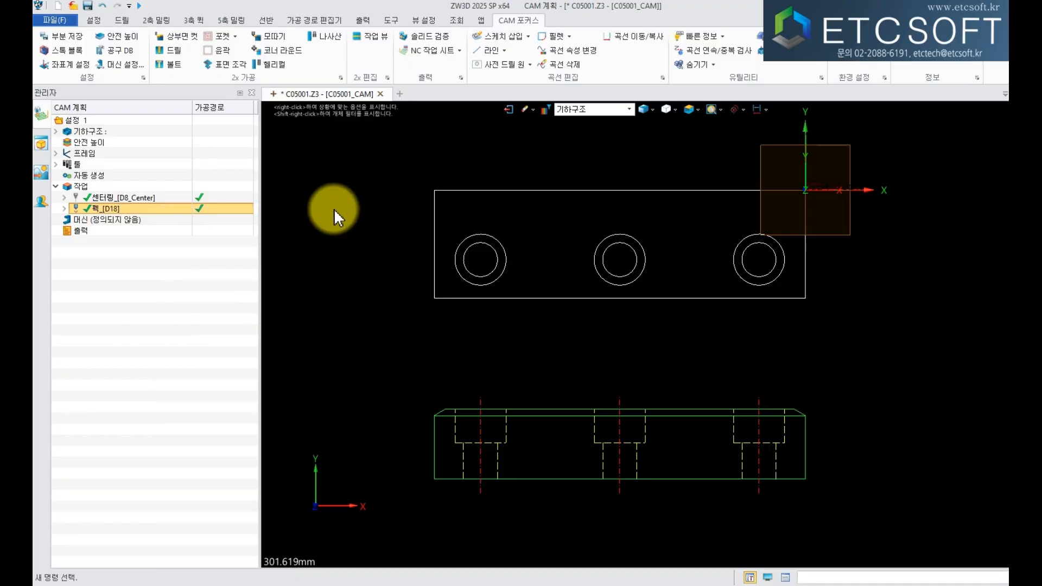
Start another drill operation with the peck (G83) cycle type, keeping the plate's holes clear of the dialog.
{"action": "left_click", "coordinate": [174, 50]}
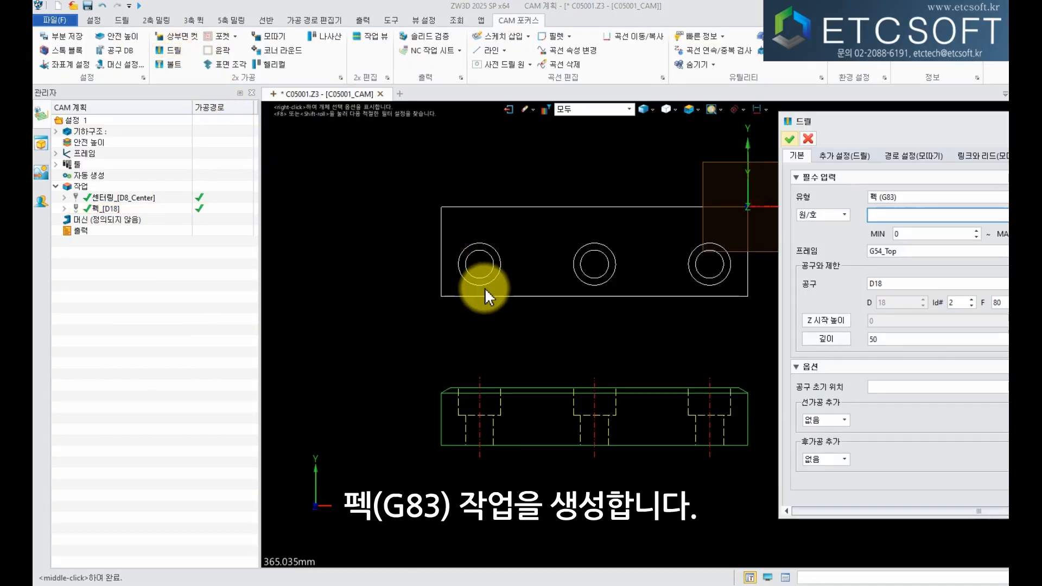
{"action": "scroll", "coordinate": [485, 288], "scroll_direction": "down", "scroll_amount": 3}
{"action": "left_click_drag", "start_coordinate": [861, 121], "coordinate": [698, 118]}
{"action": "left_click", "coordinate": [726, 187]}
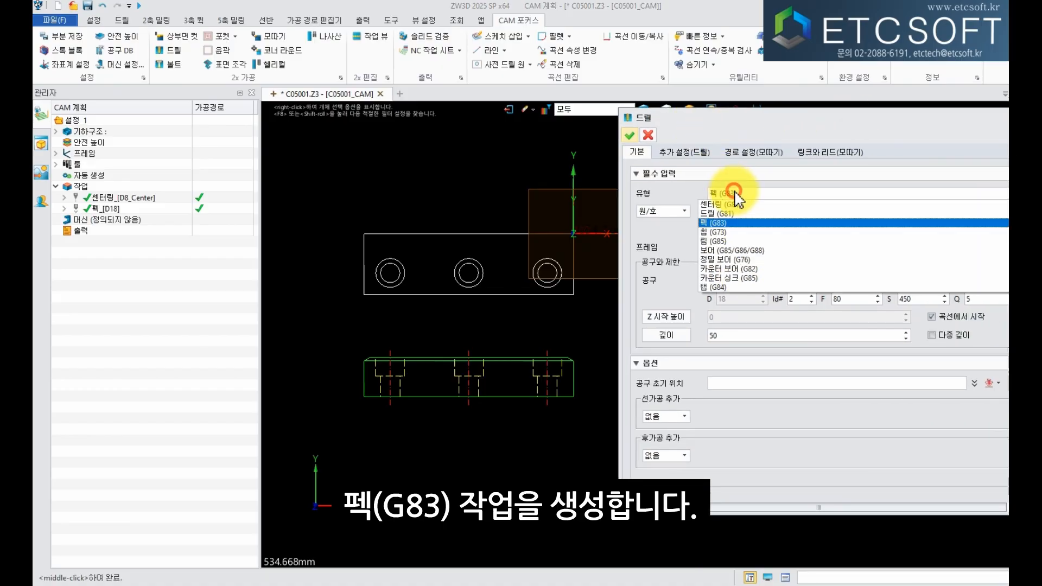
{"action": "left_click", "coordinate": [733, 223]}
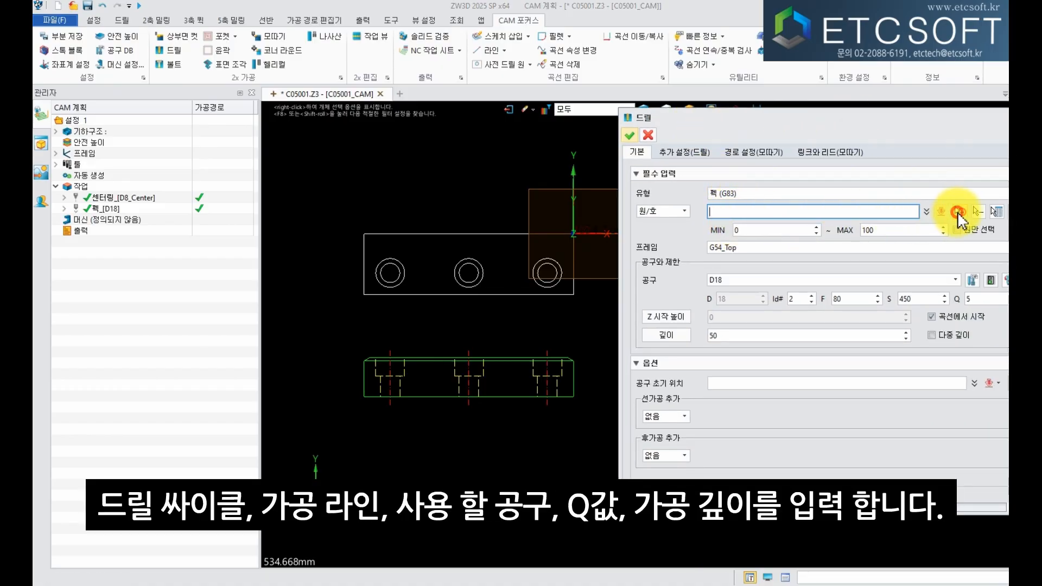
Assign the three matching inner circles to the new peck operation, picking the leftmost hole's inner circle as reference.
{"action": "left_click", "coordinate": [959, 213]}
{"action": "left_click", "coordinate": [385, 269]}
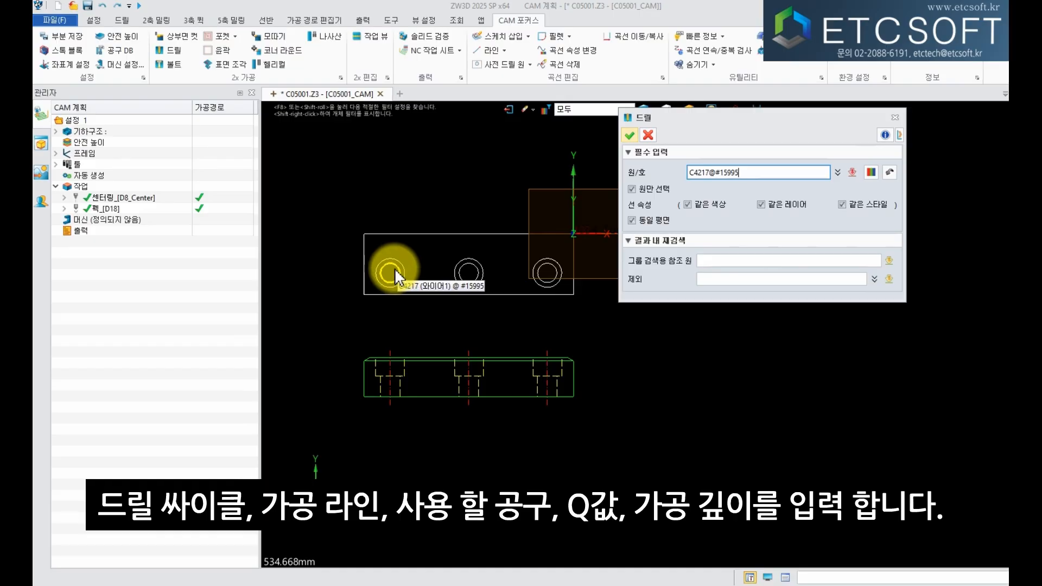
{"action": "left_click", "coordinate": [395, 268]}
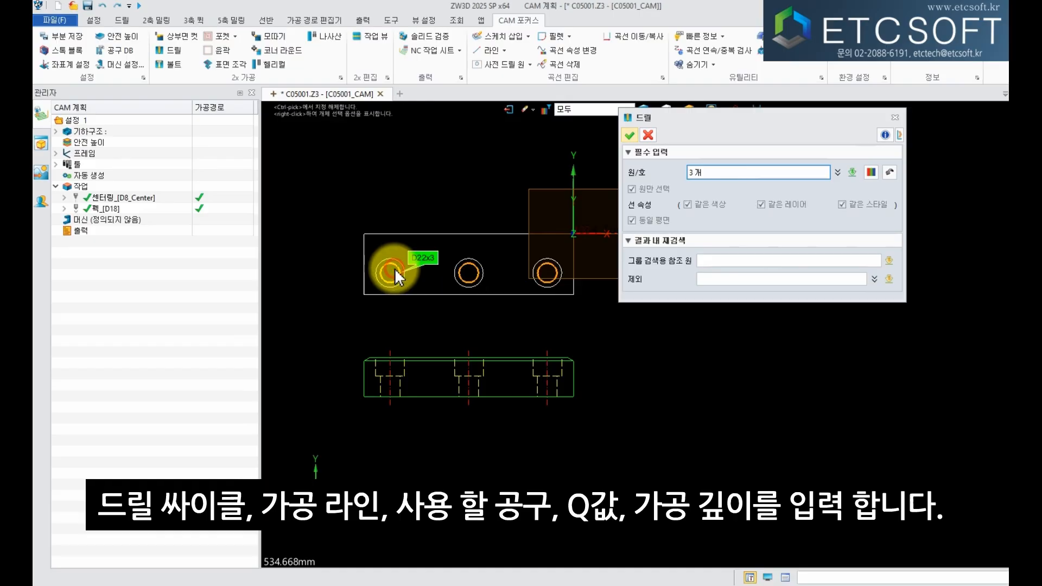
{"action": "left_click", "coordinate": [630, 136]}
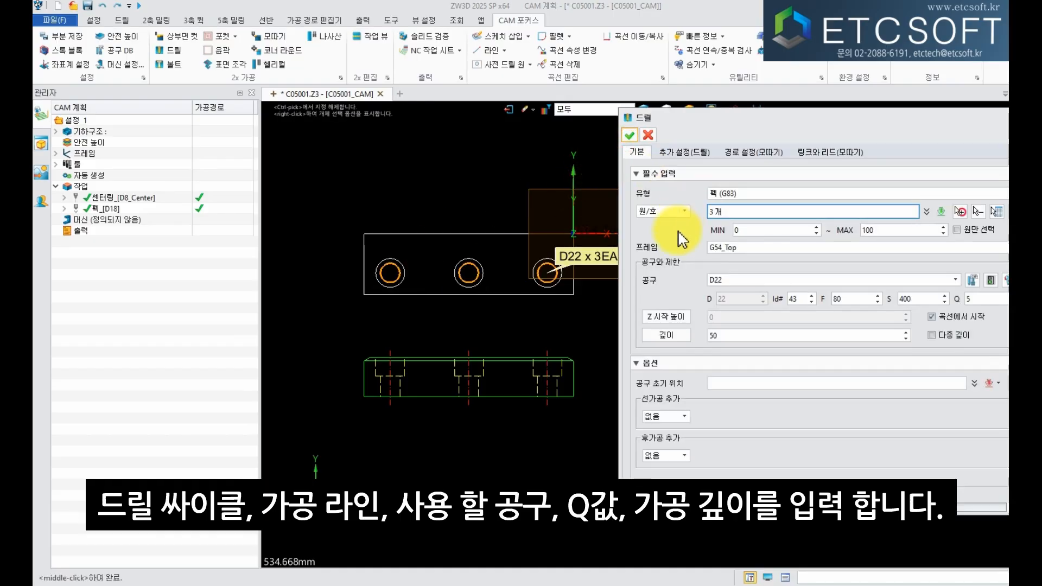
Use the D22 drill with tool number 3, Q value 5 and depth 47, and create the peck operation.
{"action": "left_click", "coordinate": [792, 280]}
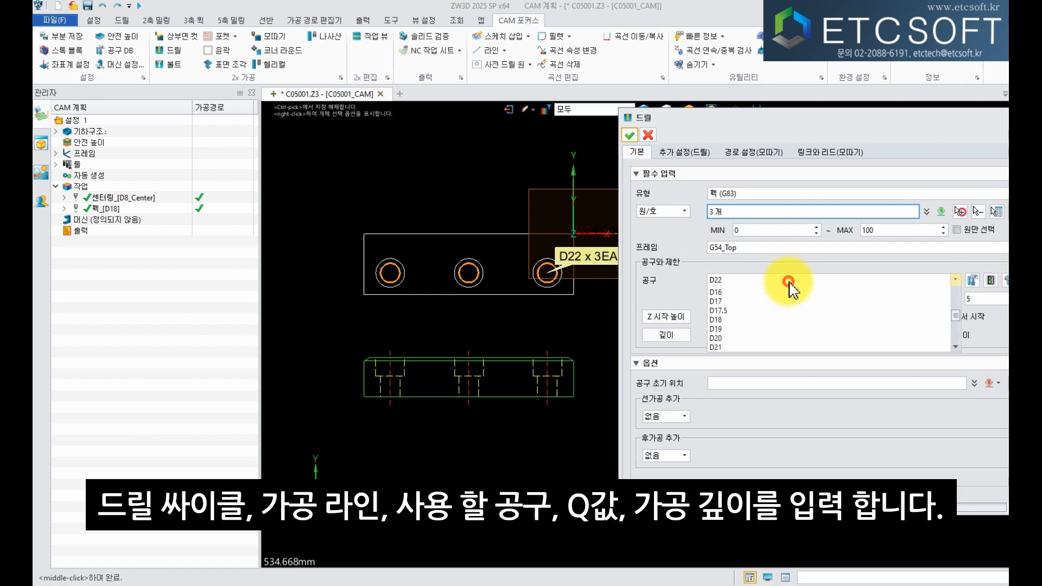
{"action": "left_click", "coordinate": [743, 374]}
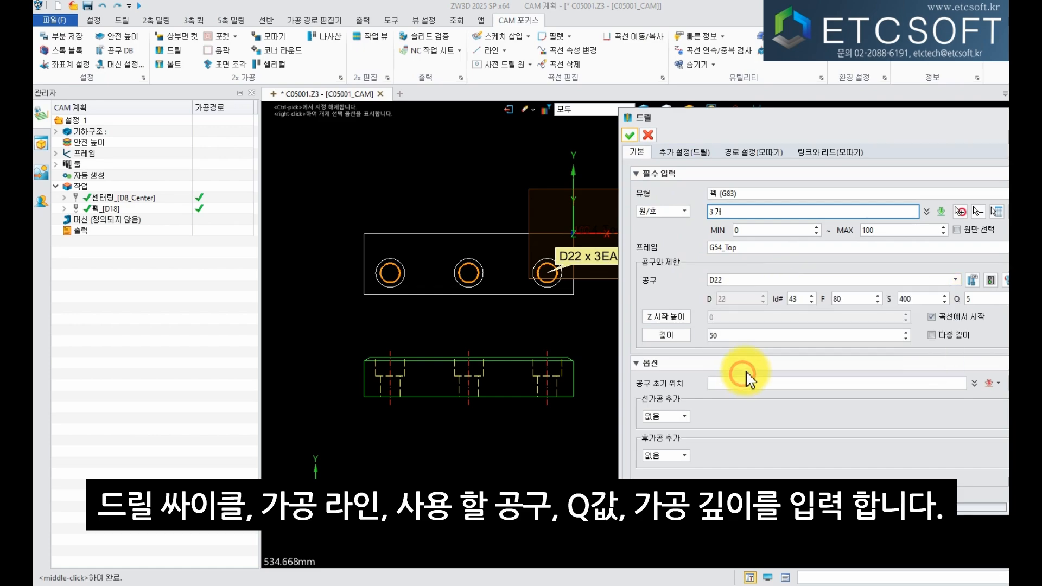
{"action": "left_click", "coordinate": [799, 299]}
{"action": "left_click_drag", "start_coordinate": [851, 122], "coordinate": [797, 123]}
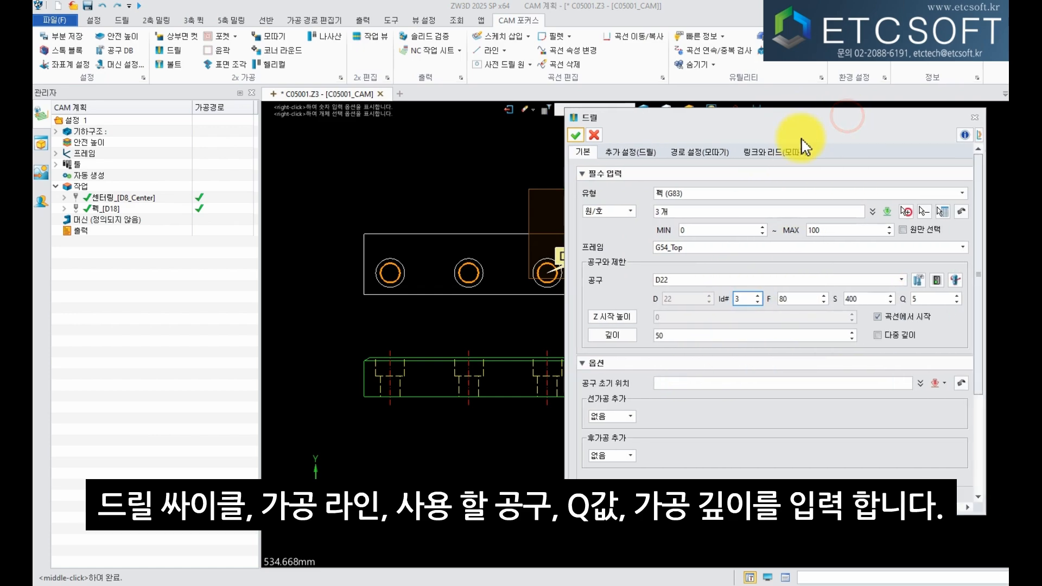
{"action": "left_click", "coordinate": [793, 297]}
{"action": "left_click", "coordinate": [848, 300]}
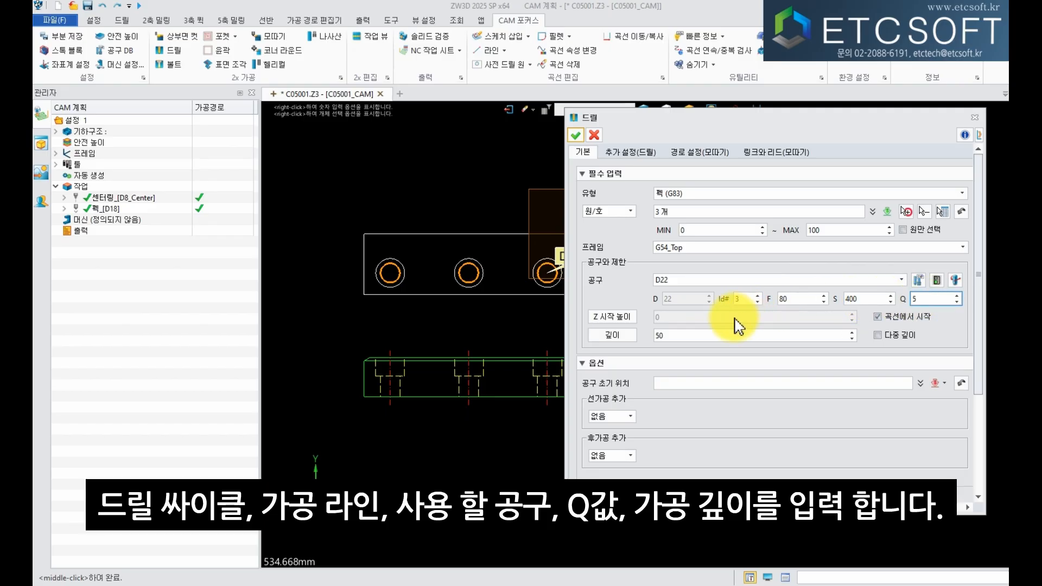
{"action": "left_click_drag", "start_coordinate": [677, 335], "coordinate": [659, 335]}
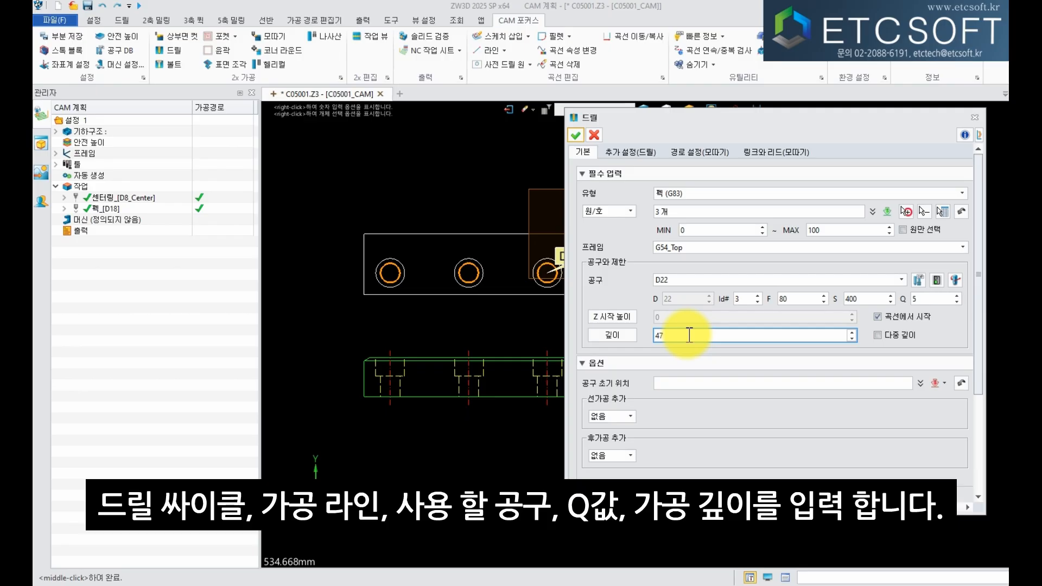
{"action": "left_click", "coordinate": [575, 135]}
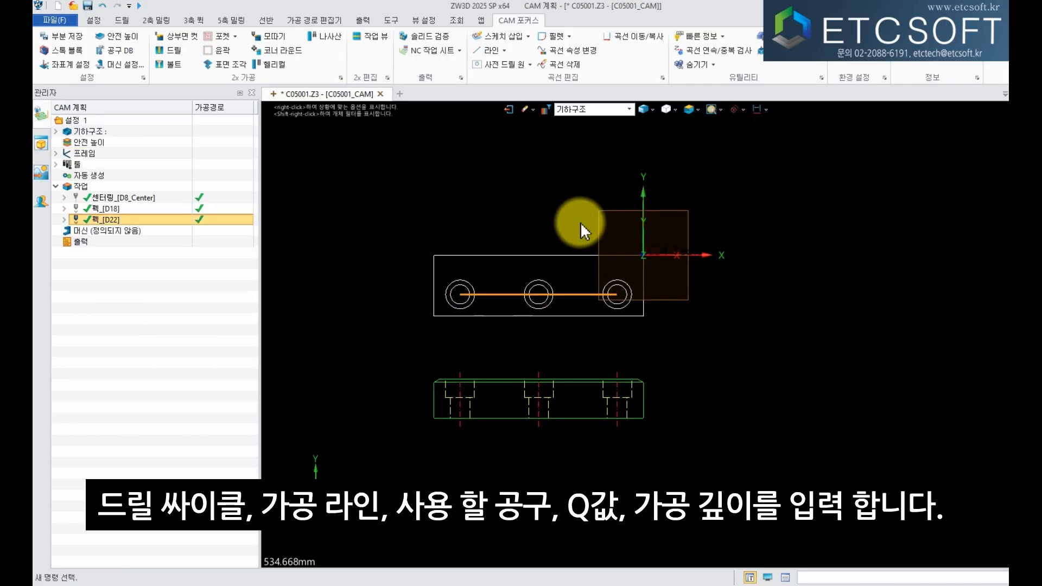
Simulate the D22 peck operation's toolpath in isometric view, playing the tool motion over the three holes, and close the verification.
{"action": "left_click", "coordinate": [698, 109]}
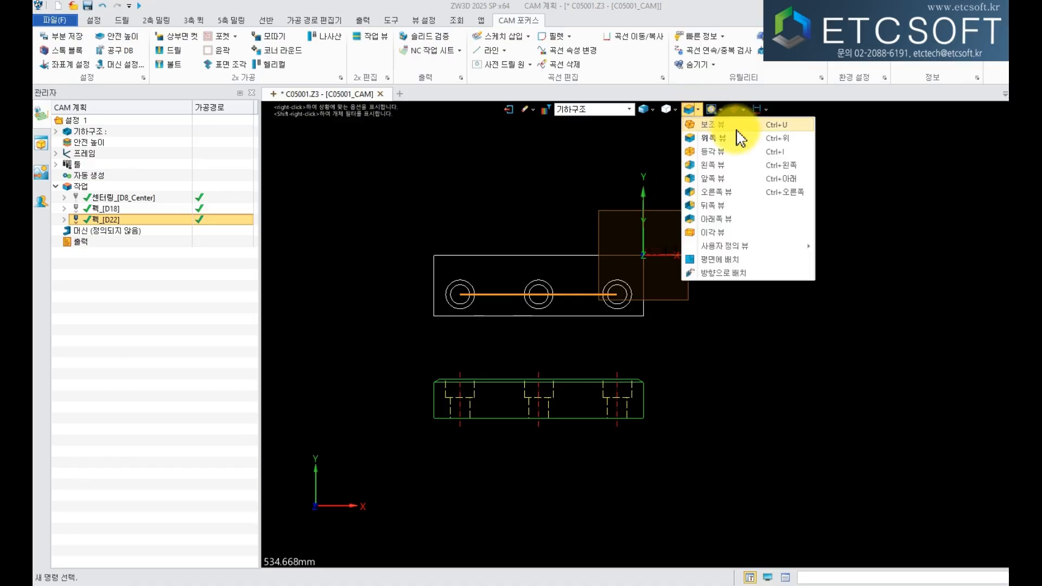
{"action": "left_click", "coordinate": [727, 153]}
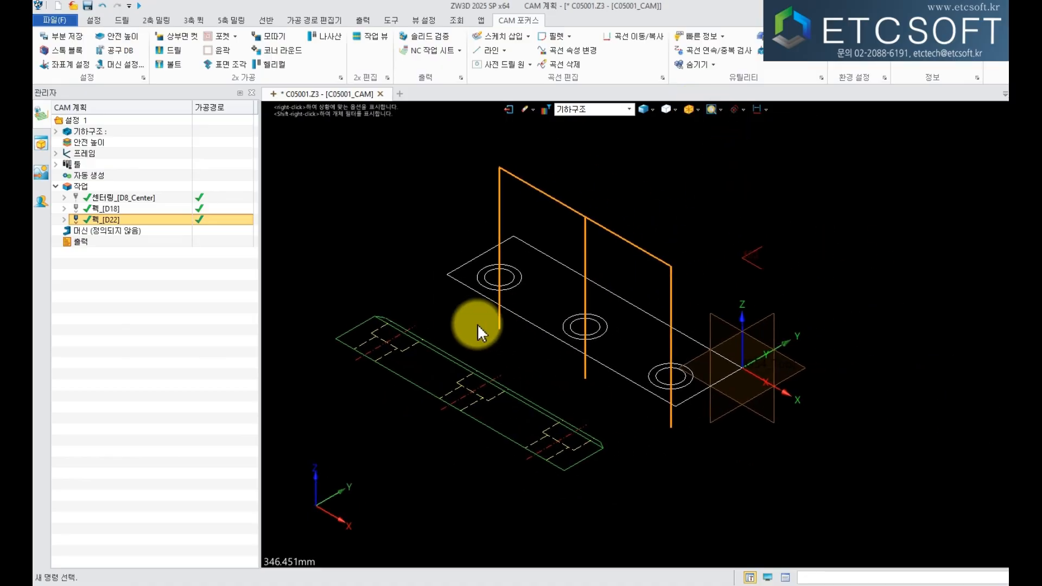
{"action": "left_click", "coordinate": [354, 290]}
{"action": "left_click", "coordinate": [147, 220]}
{"action": "right_click", "coordinate": [148, 221]}
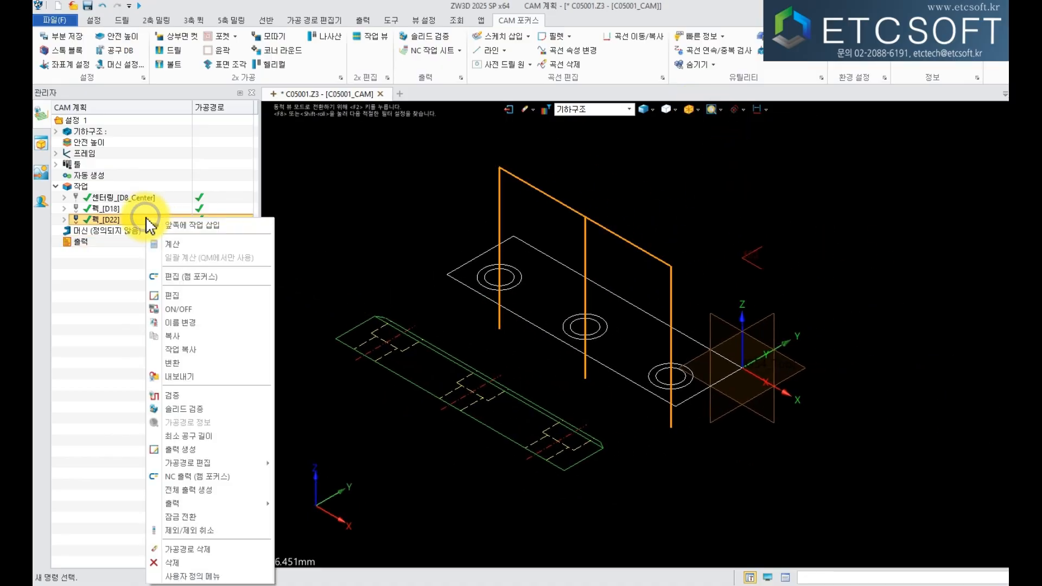
{"action": "left_click", "coordinate": [199, 395]}
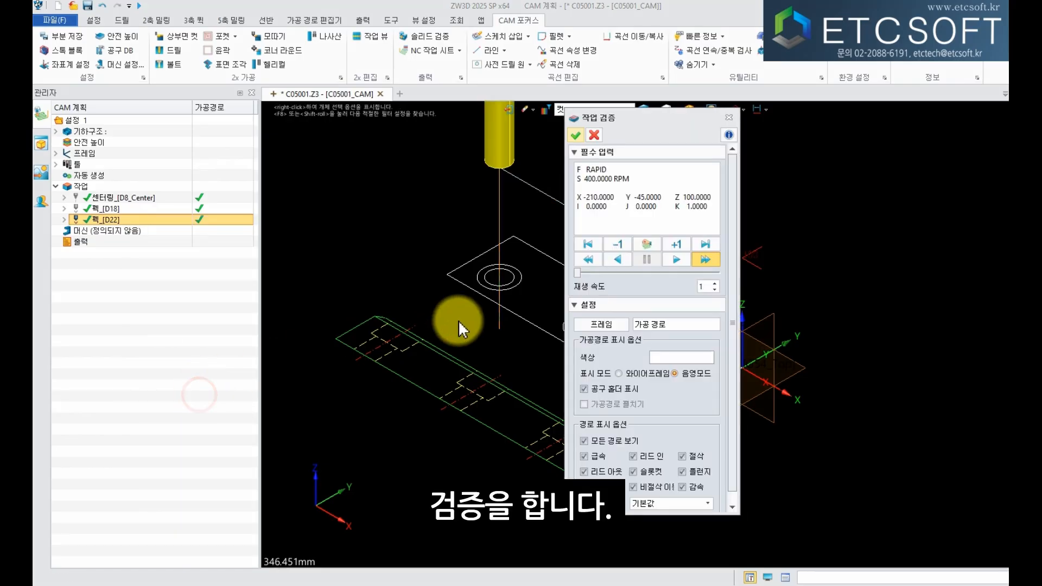
{"action": "scroll", "coordinate": [458, 320], "scroll_direction": "down", "scroll_amount": 2}
{"action": "left_click_drag", "start_coordinate": [652, 121], "coordinate": [803, 121]}
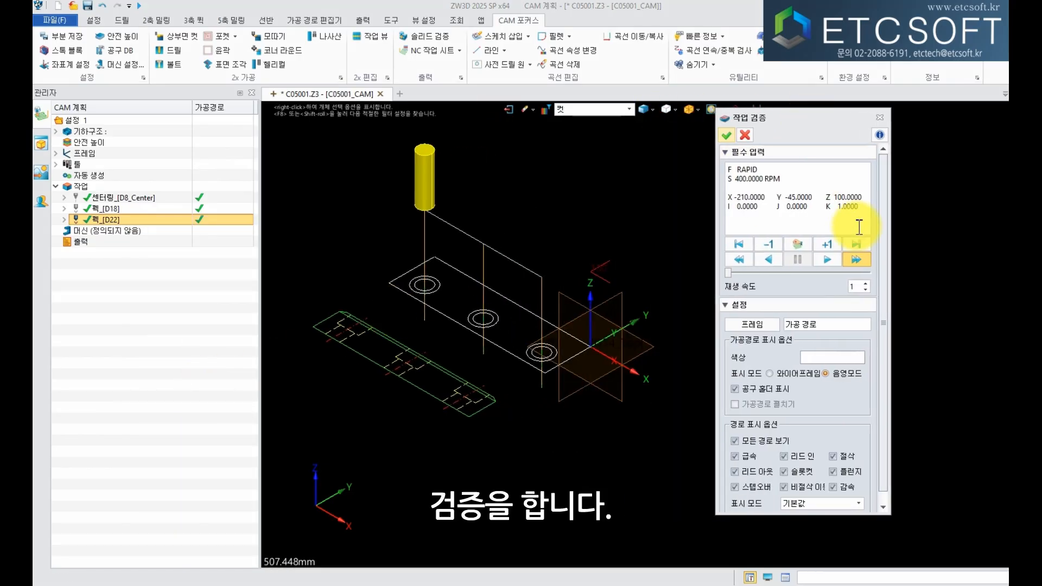
{"action": "left_click", "coordinate": [856, 259]}
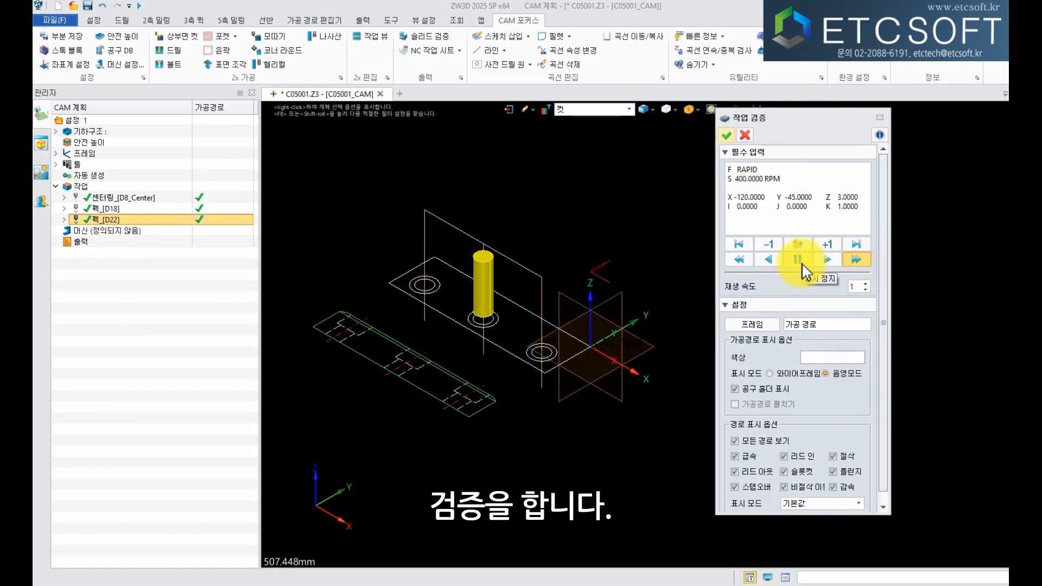
{"action": "left_click", "coordinate": [727, 136]}
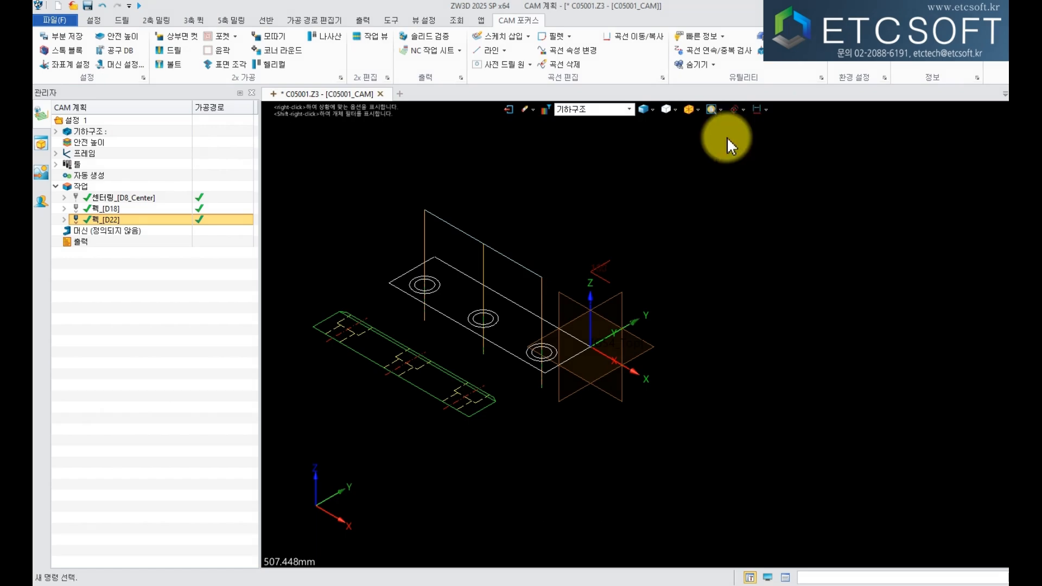
Return to the top view and turn off the toolpath display of the D22 peck operation.
{"action": "left_click", "coordinate": [697, 110]}
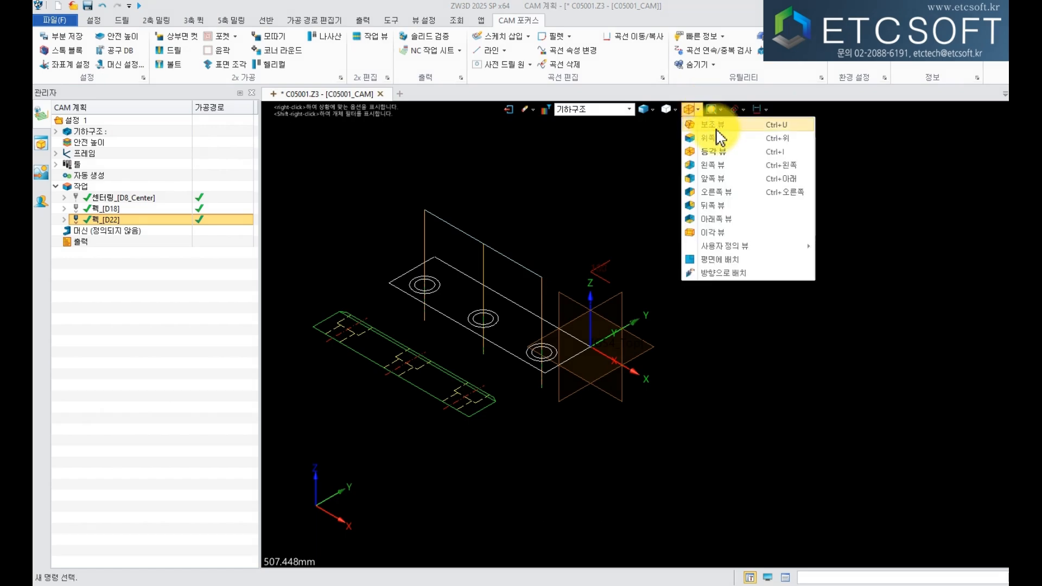
{"action": "left_click", "coordinate": [718, 140]}
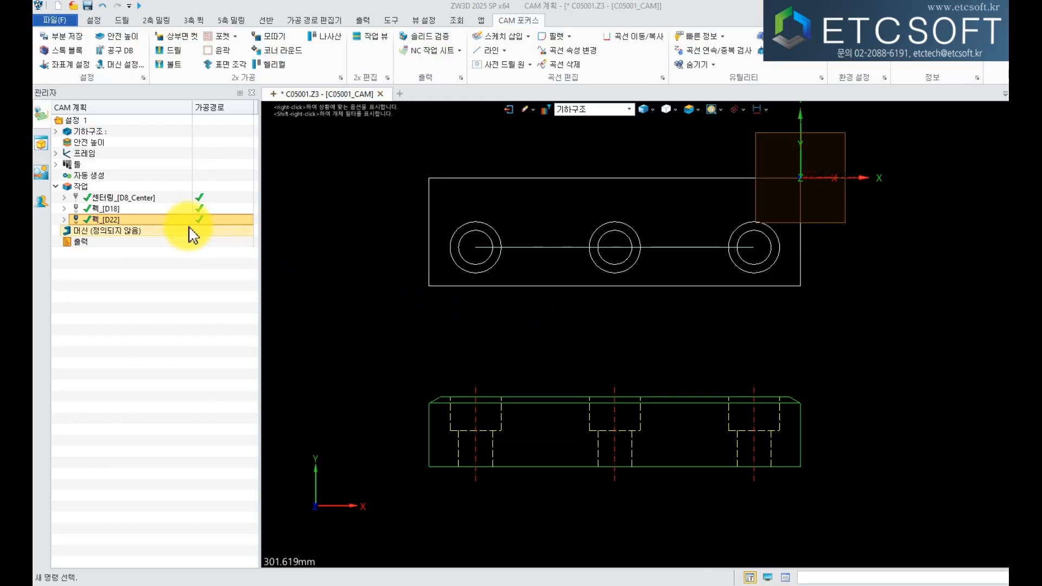
{"action": "right_click", "coordinate": [182, 221]}
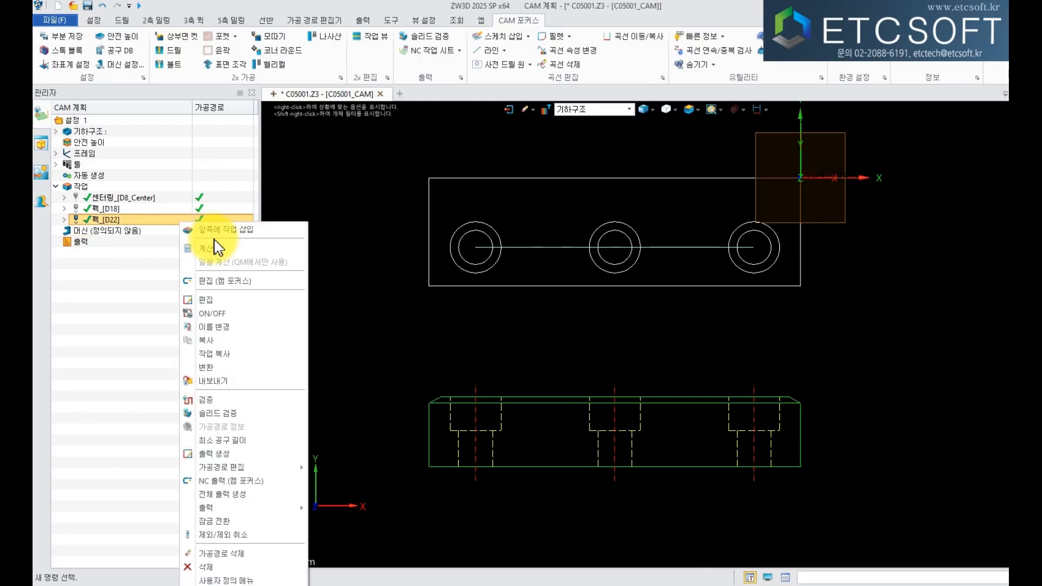
{"action": "left_click", "coordinate": [217, 315]}
{"action": "middle_click_drag", "start_coordinate": [560, 313], "coordinate": [523, 320]}
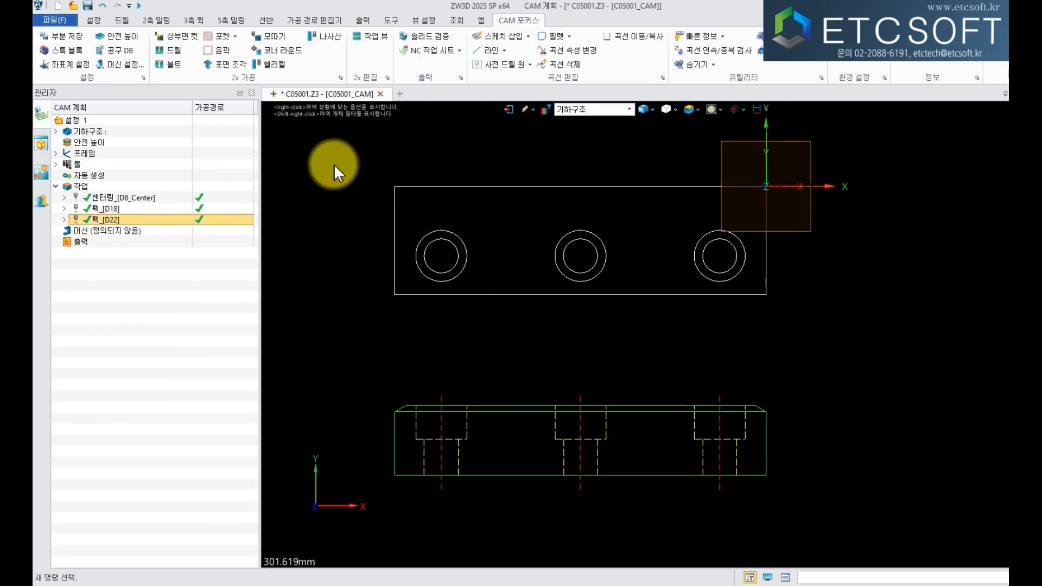
Start a new G83 peck drilling operation and assign the three matching outer circles, using the leftmost hole's outer circle as reference.
{"action": "left_click", "coordinate": [184, 50]}
{"action": "scroll", "coordinate": [609, 234], "scroll_direction": "down", "scroll_amount": 3}
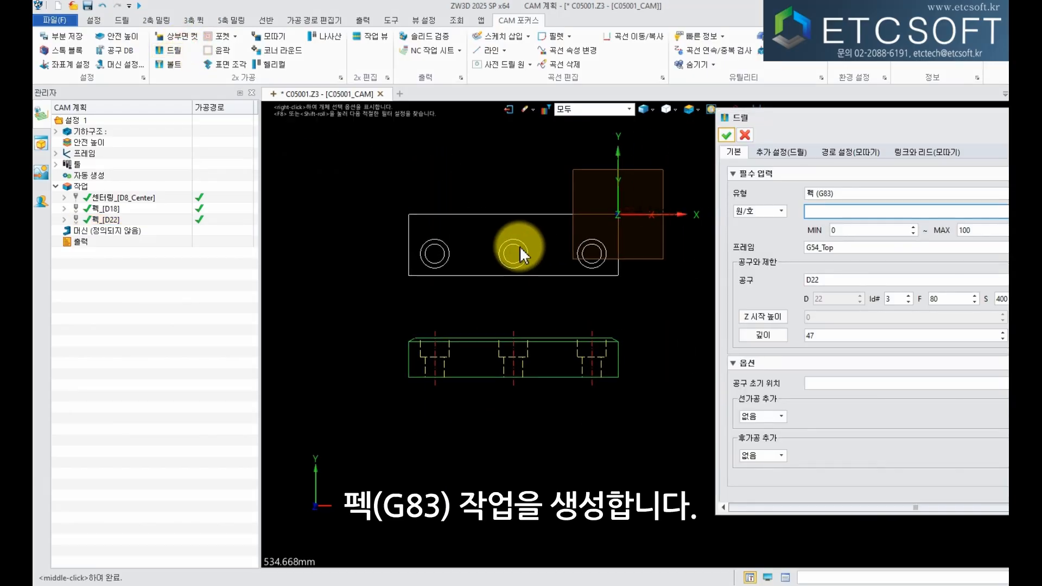
{"action": "left_click_drag", "start_coordinate": [823, 118], "coordinate": [721, 124]}
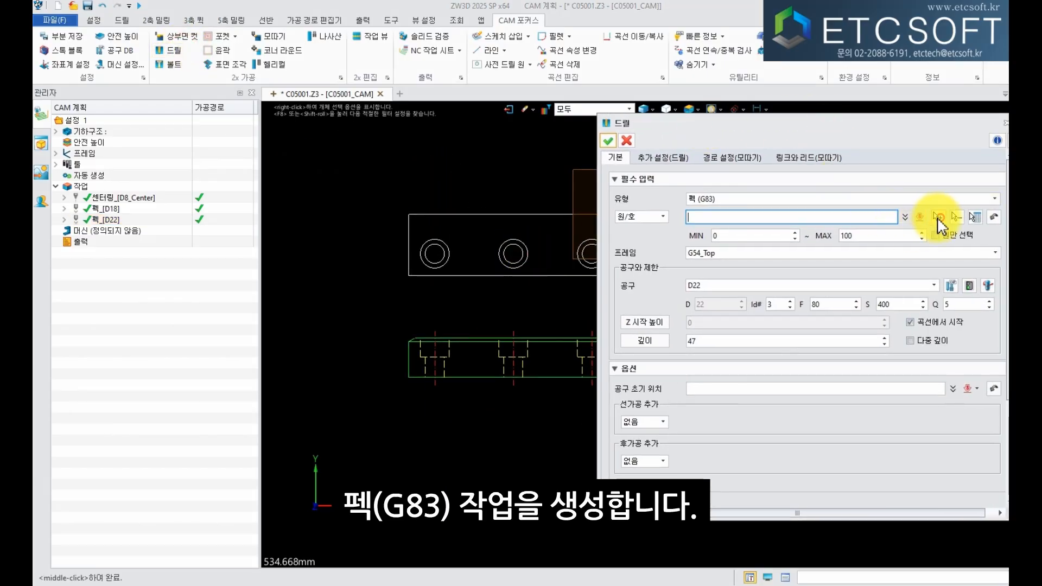
{"action": "left_click", "coordinate": [935, 217]}
{"action": "left_click", "coordinate": [453, 239]}
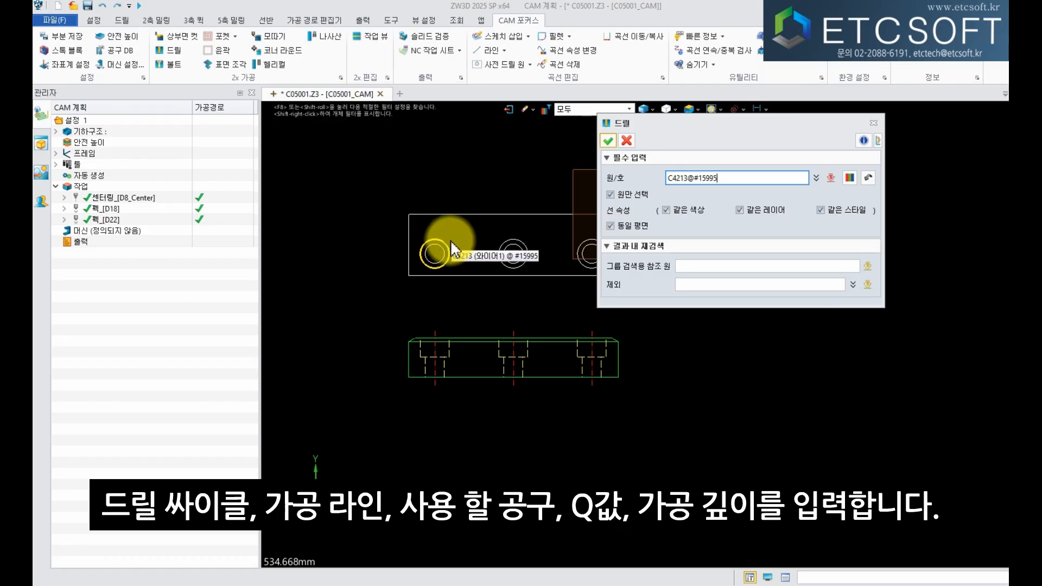
{"action": "left_click", "coordinate": [608, 140]}
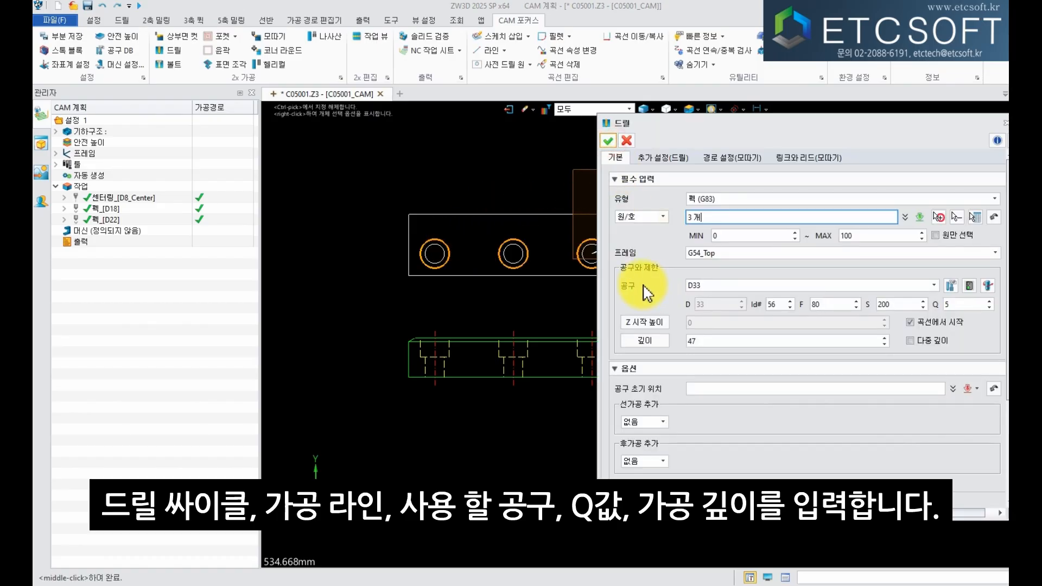
Select the D33 drill for the peck operation and set its tip angle to 180 in the tool database.
{"action": "left_click", "coordinate": [748, 286]}
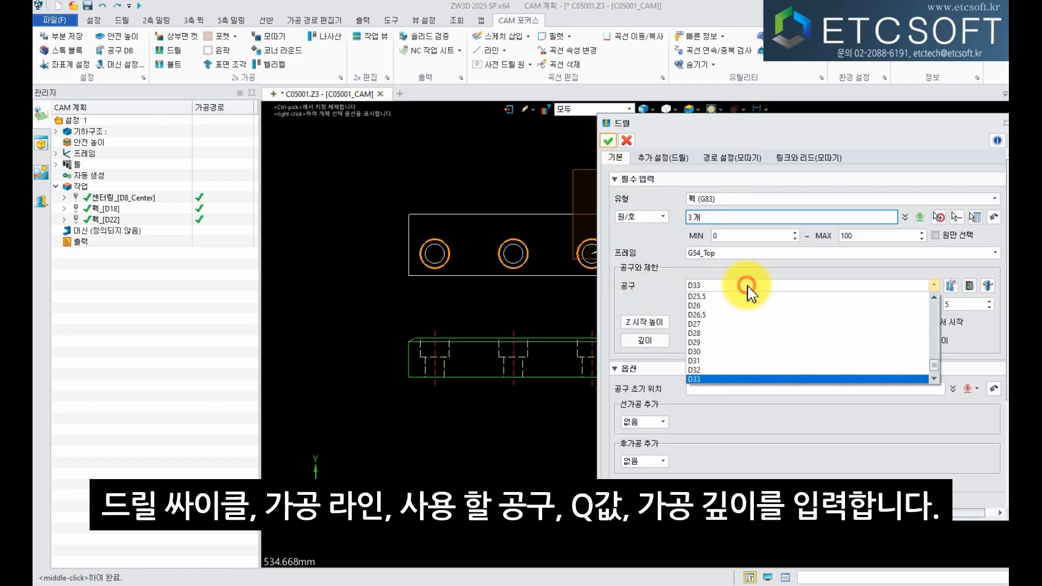
{"action": "left_click", "coordinate": [723, 380]}
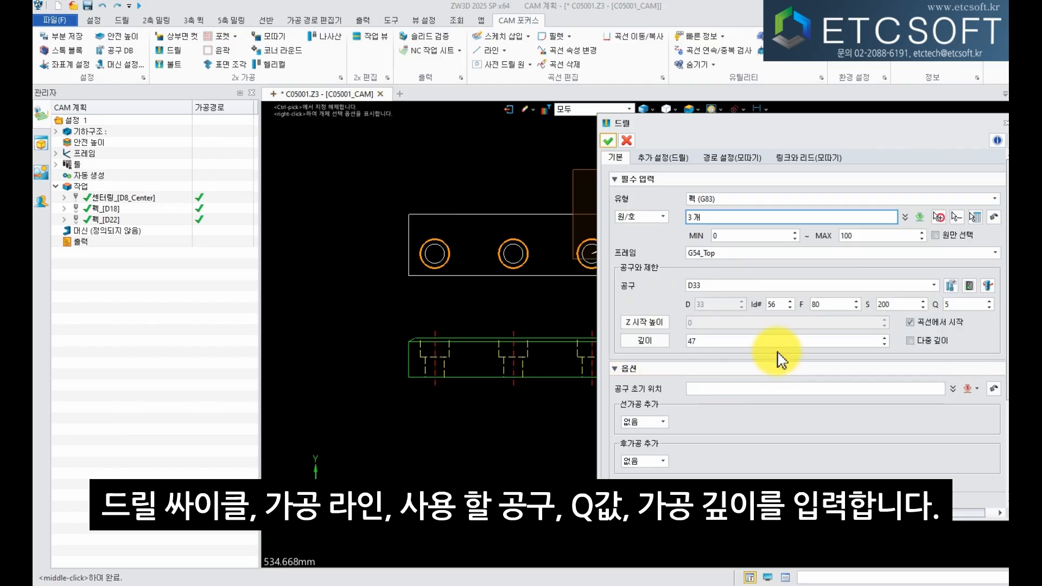
{"action": "left_click", "coordinate": [952, 287]}
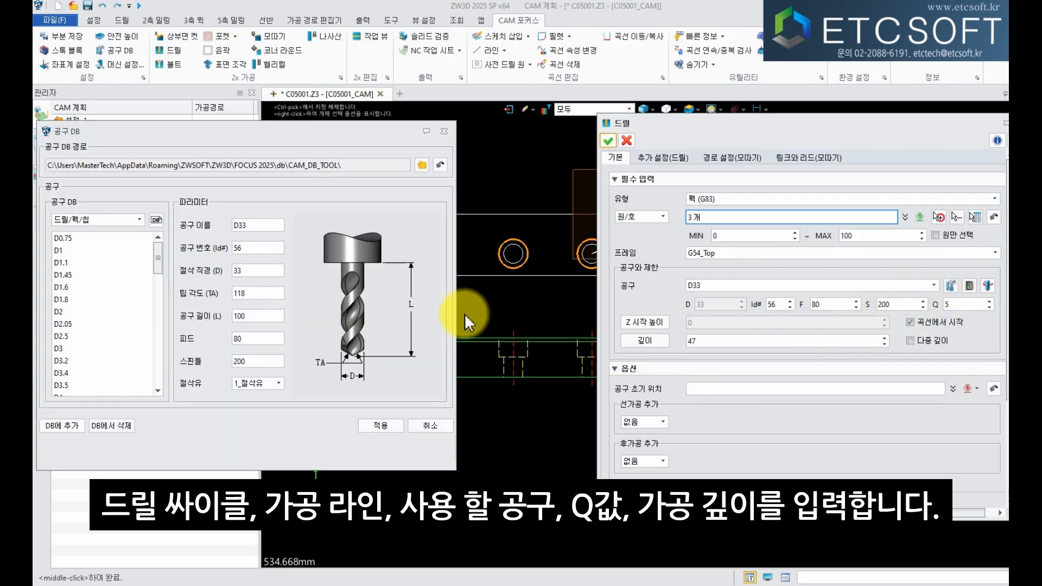
{"action": "left_click", "coordinate": [257, 294]}
{"action": "type", "text": "18"}
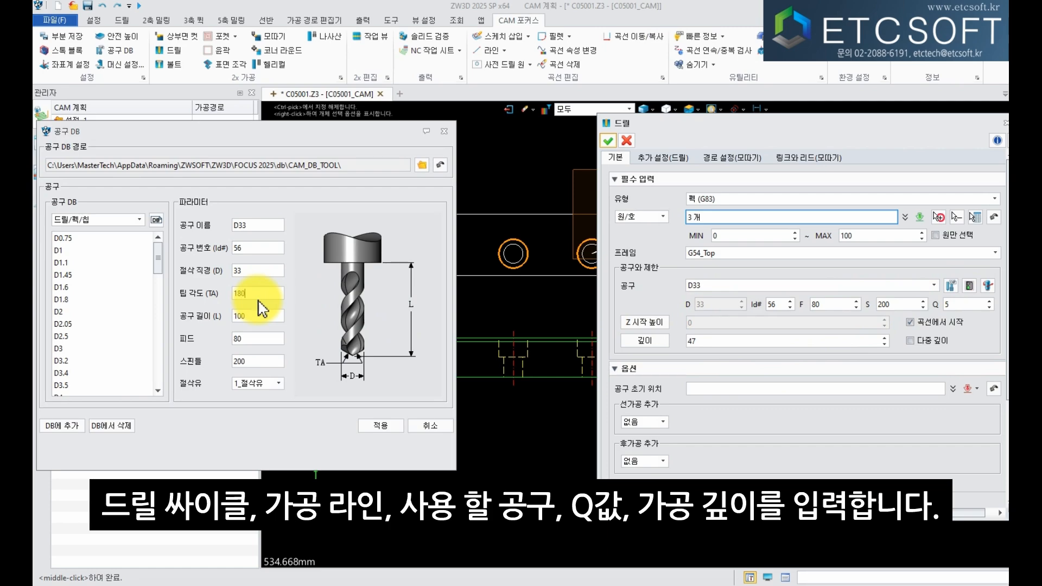
{"action": "left_click", "coordinate": [399, 426]}
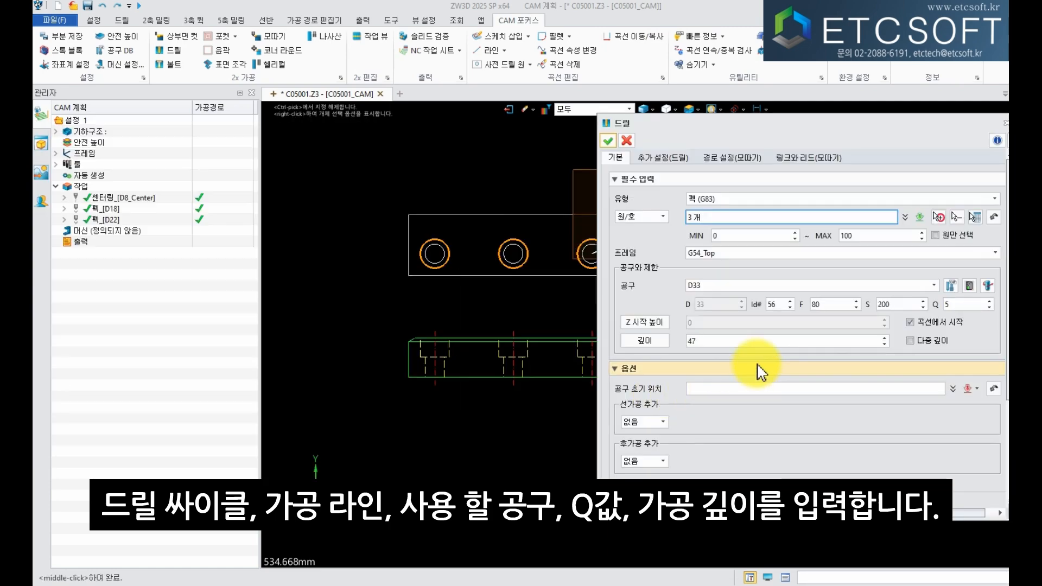
Set the D33 drill's tool number to 4 and the depth to 22, and create the operation, overwriting the tool's existing number.
{"action": "left_click", "coordinate": [777, 304]}
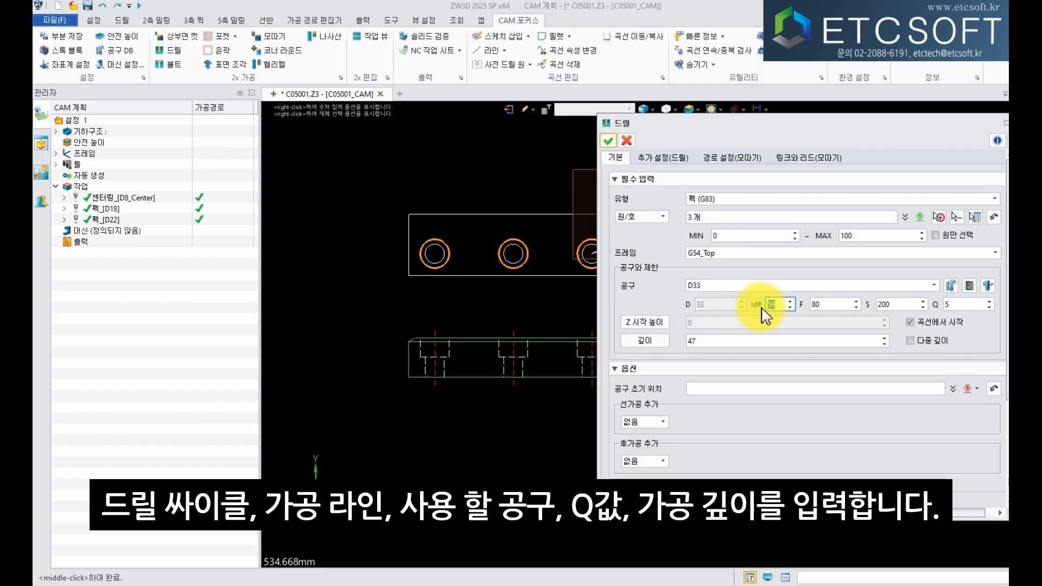
{"action": "type", "text": "4"}
{"action": "double_click", "coordinate": [839, 305]}
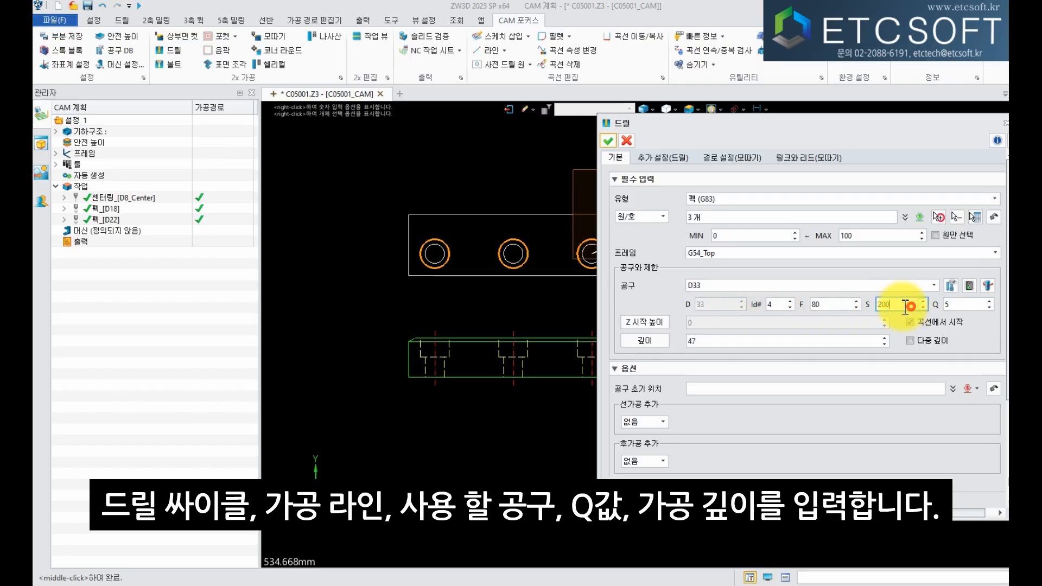
{"action": "double_click", "coordinate": [960, 304]}
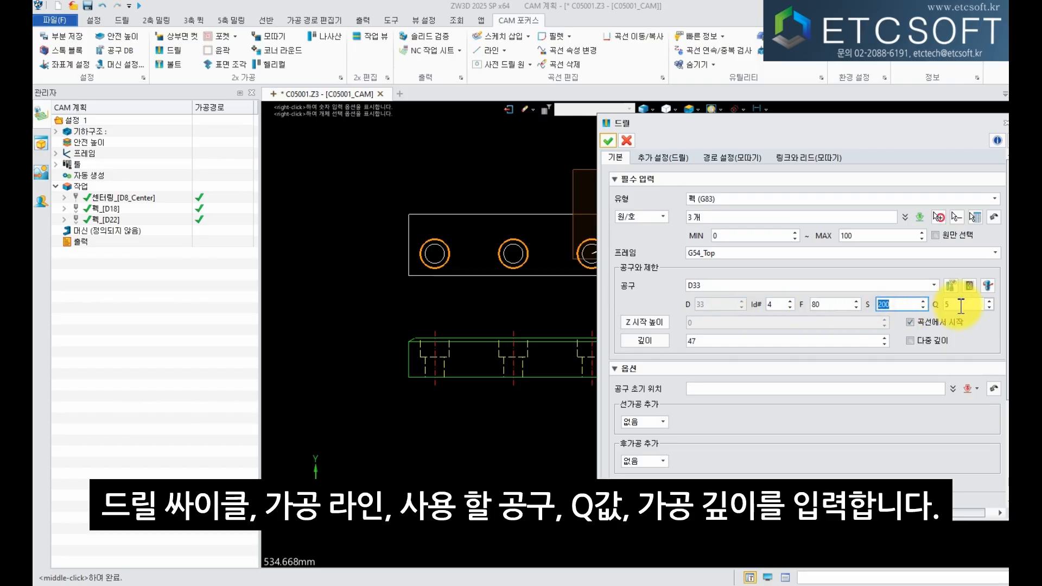
{"action": "double_click", "coordinate": [727, 341]}
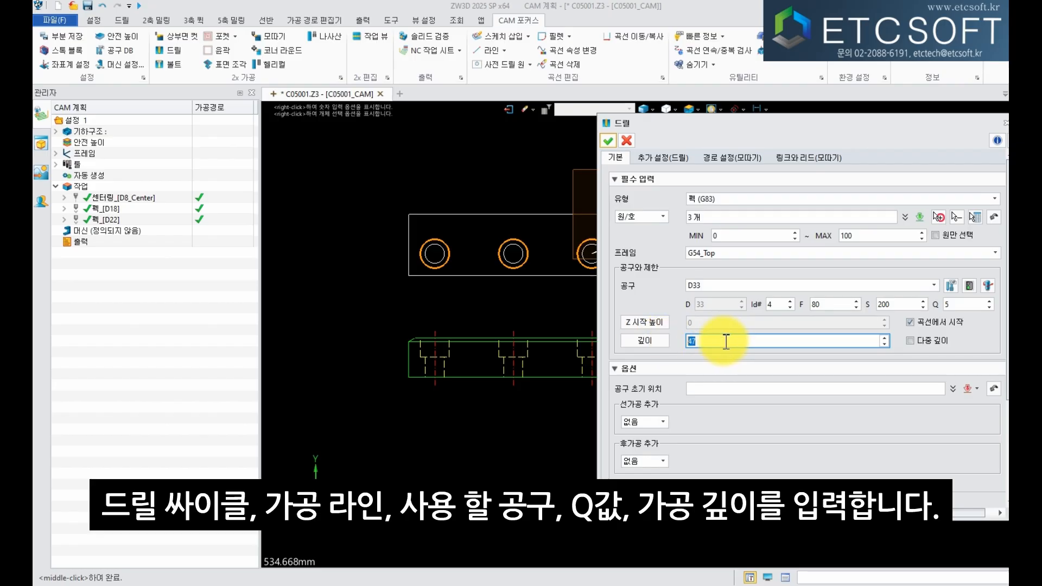
{"action": "type", "text": "22"}
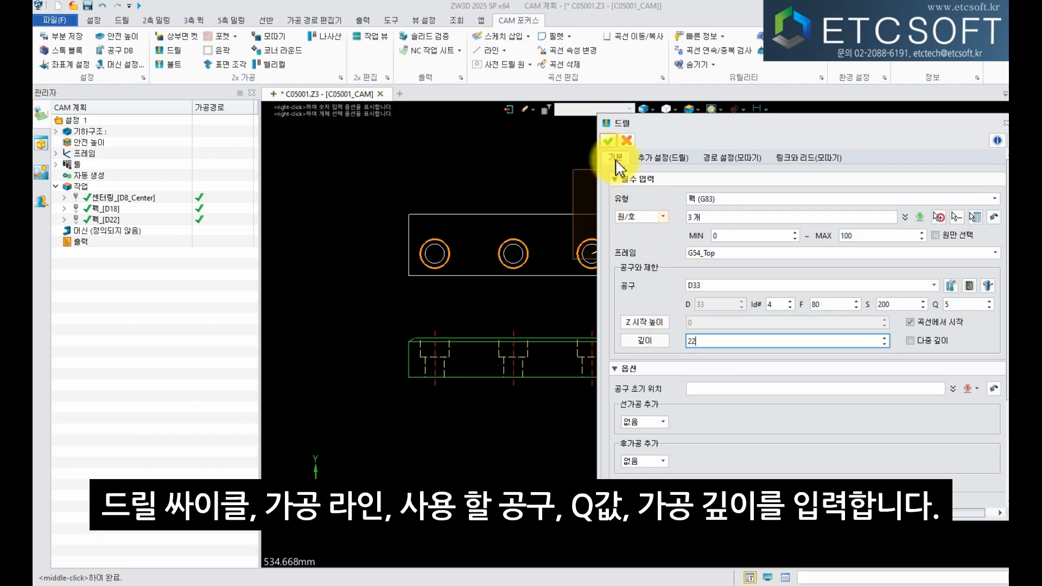
{"action": "left_click", "coordinate": [609, 143]}
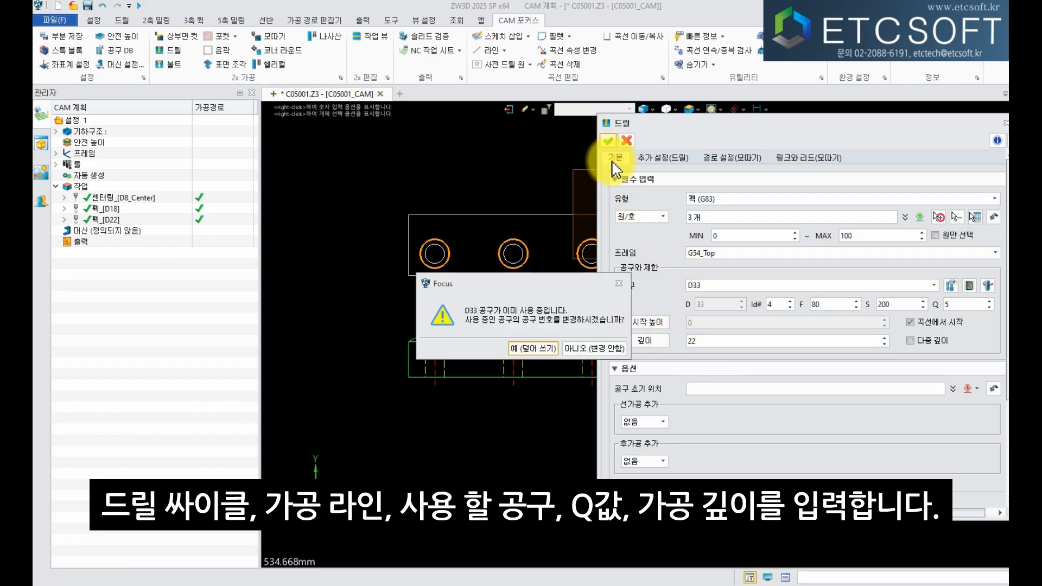
{"action": "left_click", "coordinate": [533, 349]}
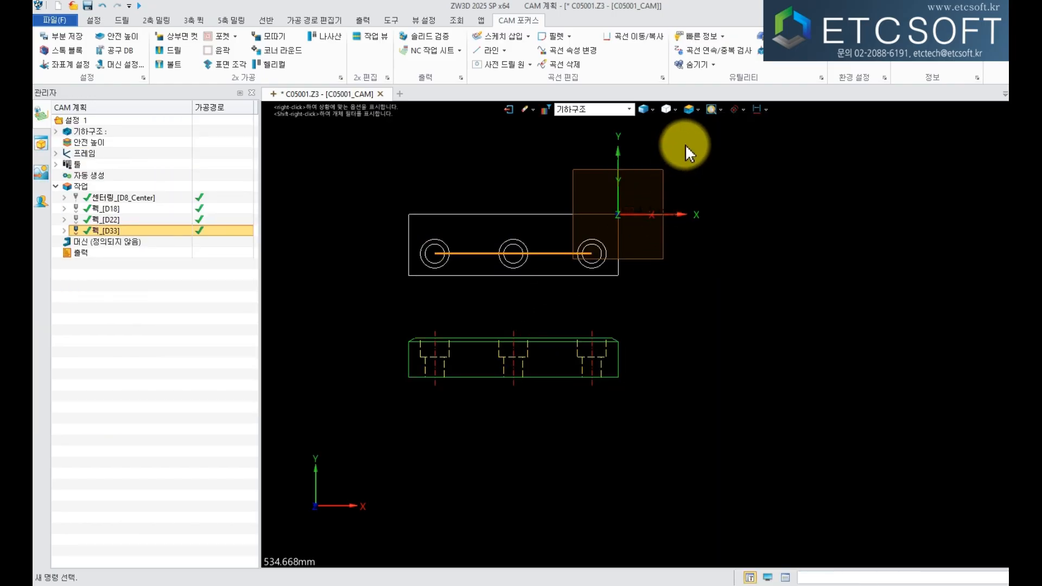
Verify the D33 peck operation's toolpath in isometric view, playing the tool motion over the three holes, and close the verification.
{"action": "left_click", "coordinate": [698, 110]}
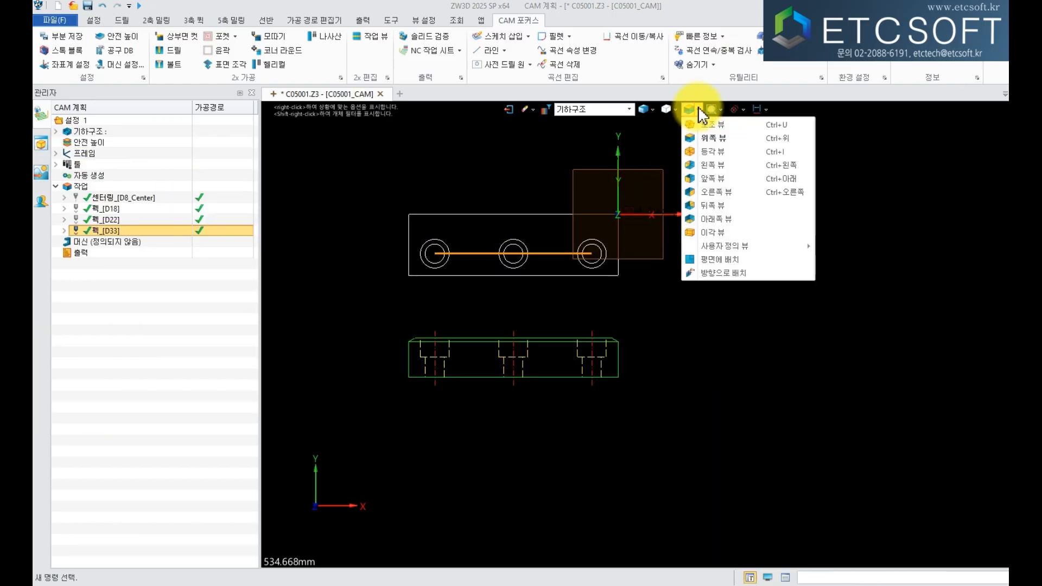
{"action": "left_click", "coordinate": [731, 153]}
{"action": "left_click", "coordinate": [555, 369]}
{"action": "middle_click_drag", "start_coordinate": [612, 360], "coordinate": [574, 340]}
{"action": "left_click", "coordinate": [152, 231]}
{"action": "right_click", "coordinate": [153, 230]}
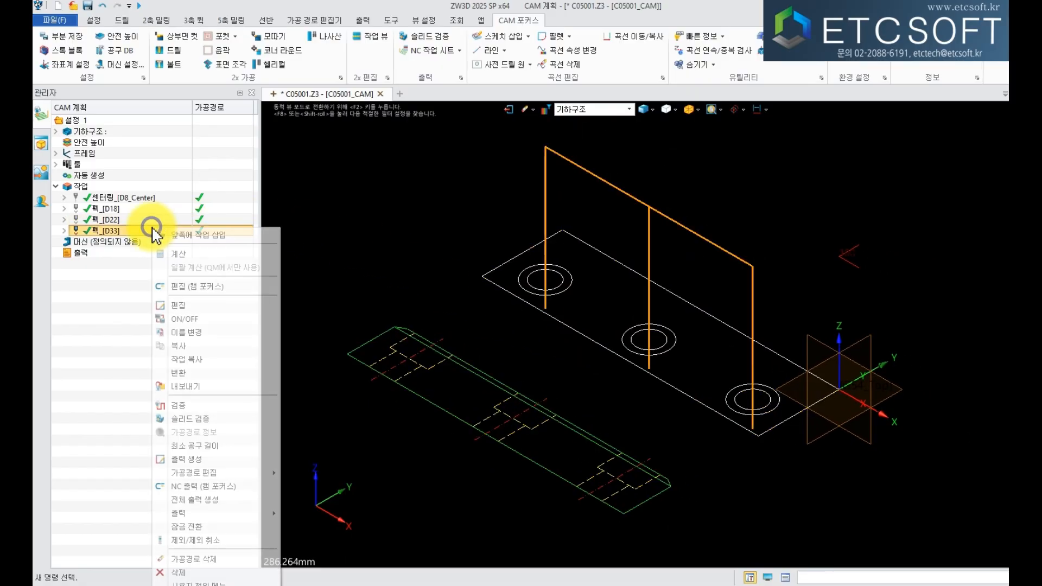
{"action": "left_click", "coordinate": [197, 405]}
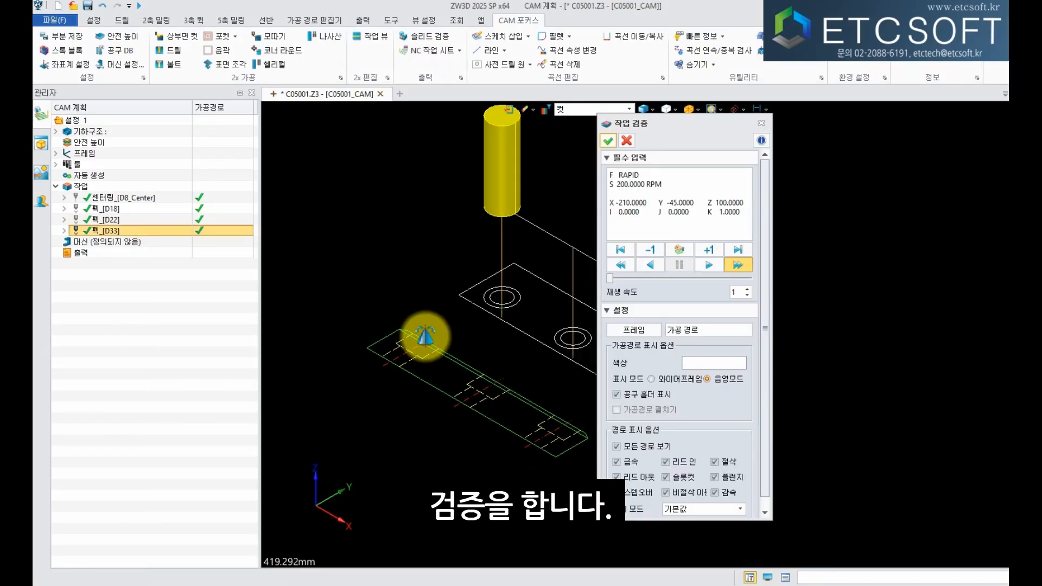
{"action": "left_click_drag", "start_coordinate": [699, 125], "coordinate": [864, 127]}
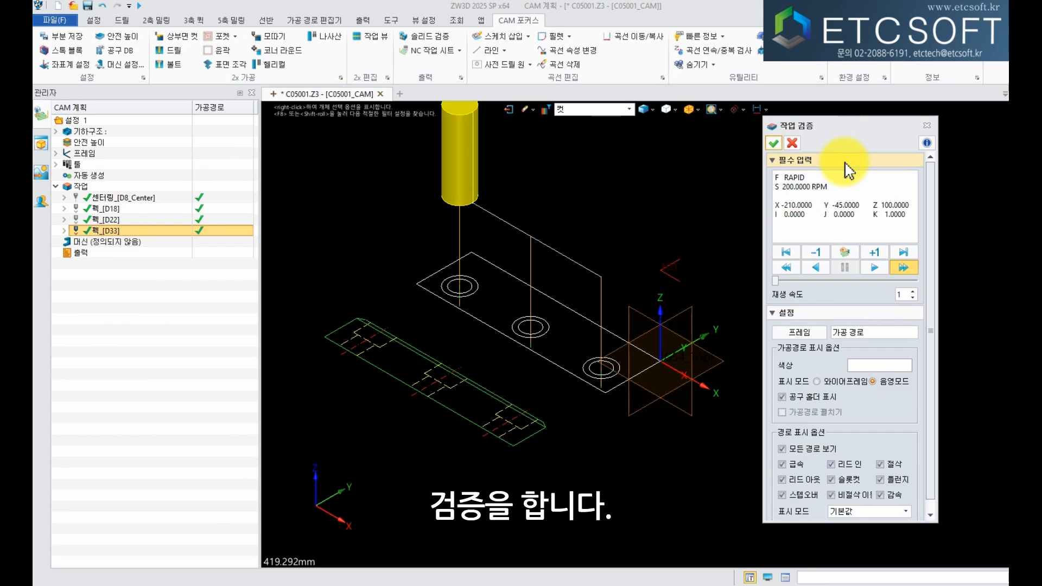
{"action": "left_click", "coordinate": [903, 267]}
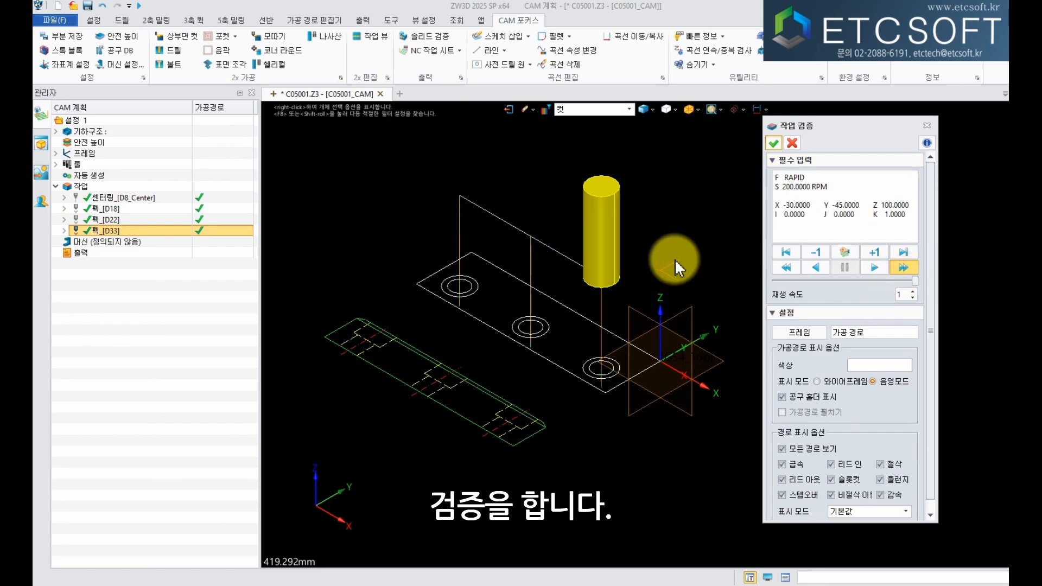
{"action": "left_click", "coordinate": [774, 142]}
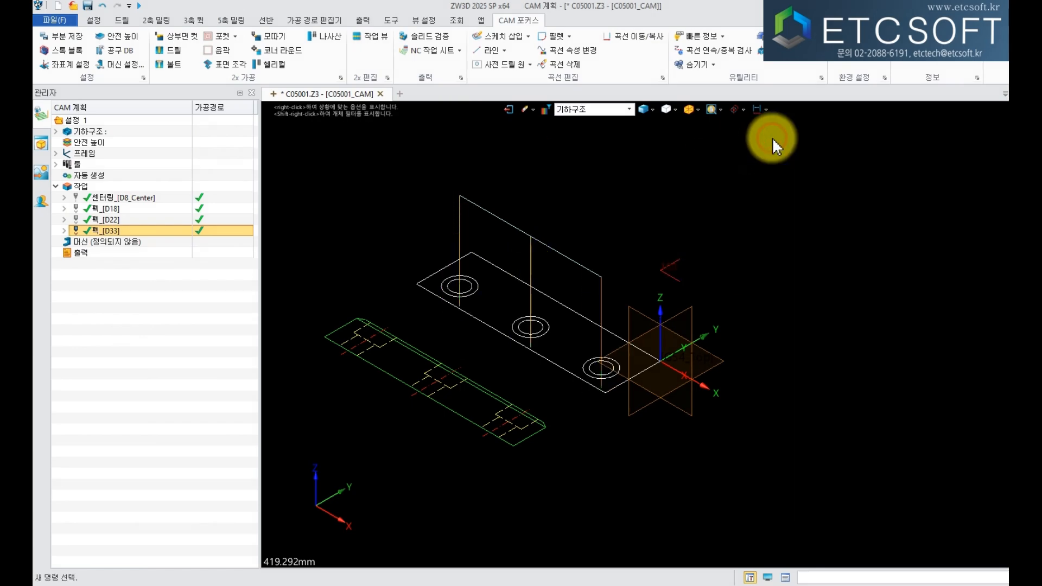
Return to the top view and define the plan's machine with a TK_FANUC post-processor configuration.
{"action": "left_click", "coordinate": [698, 109]}
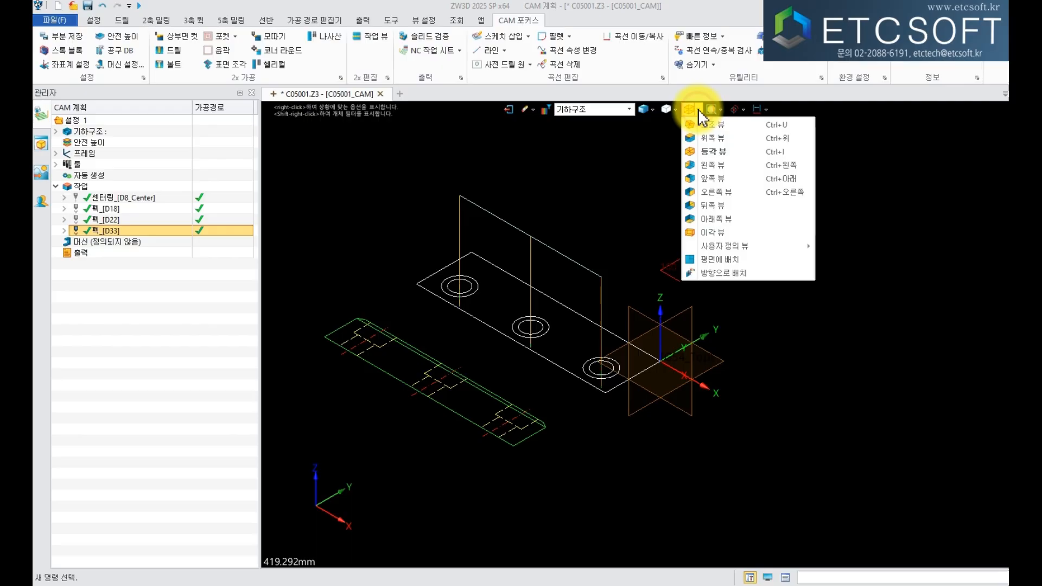
{"action": "left_click", "coordinate": [727, 138]}
{"action": "scroll", "coordinate": [625, 340], "scroll_direction": "down", "scroll_amount": 2}
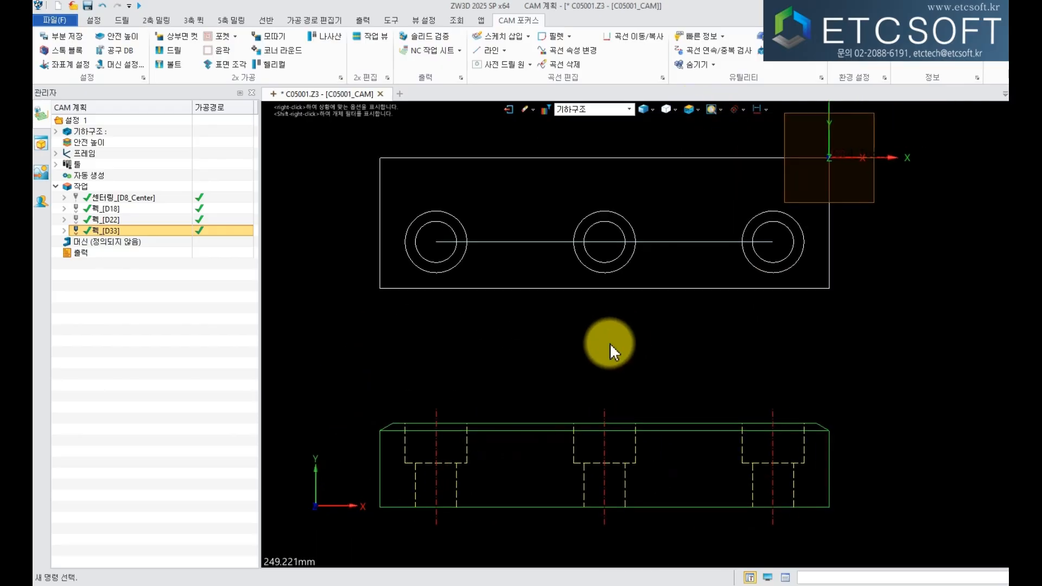
{"action": "double_click", "coordinate": [145, 241]}
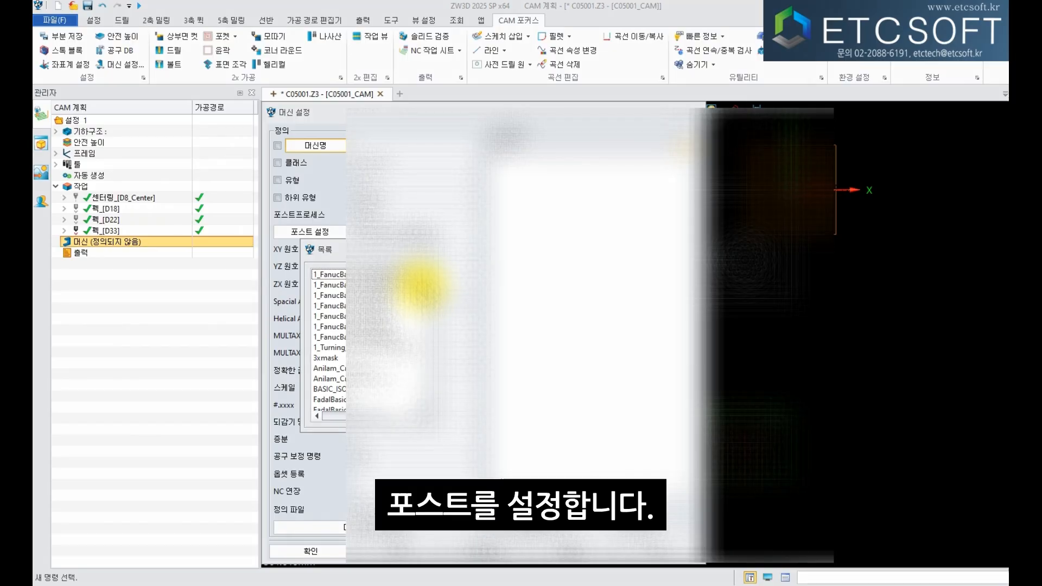
{"action": "scroll", "coordinate": [412, 288], "scroll_direction": "down", "scroll_amount": 5}
{"action": "scroll", "coordinate": [412, 307], "scroll_direction": "down", "scroll_amount": 10}
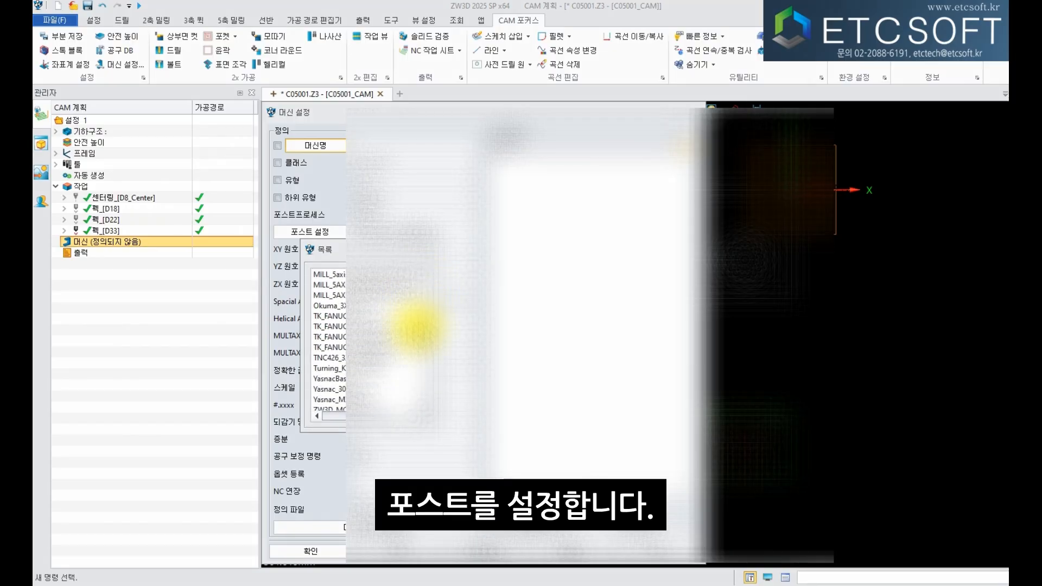
{"action": "double_click", "coordinate": [384, 334]}
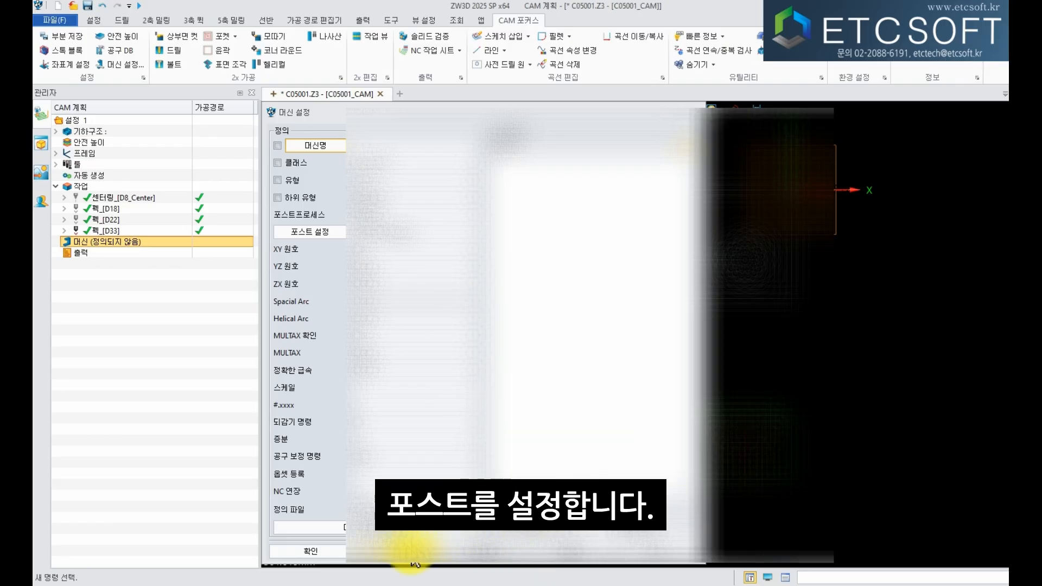
{"action": "left_click", "coordinate": [334, 550]}
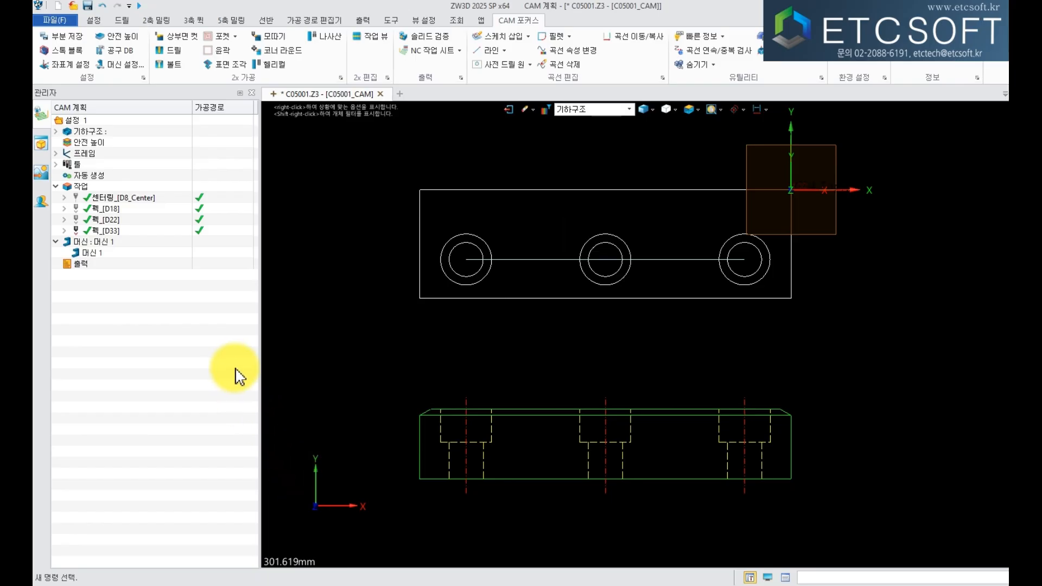
Output the NC code for all drilling operations, overwriting the existing NC.nc file.
{"action": "right_click", "coordinate": [110, 189]}
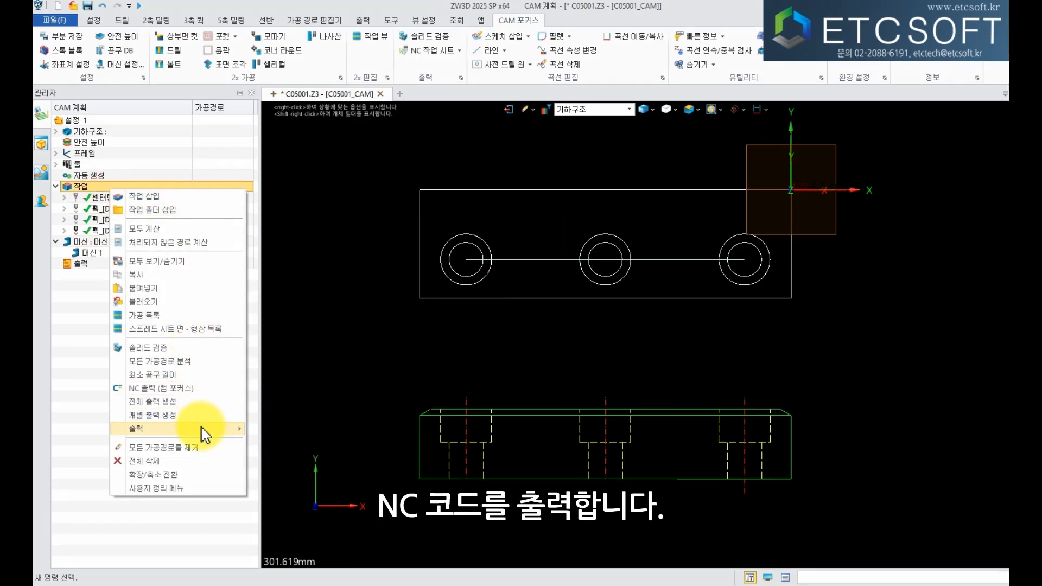
{"action": "mouse_move", "coordinate": [205, 430]}
{"action": "left_click", "coordinate": [297, 445]}
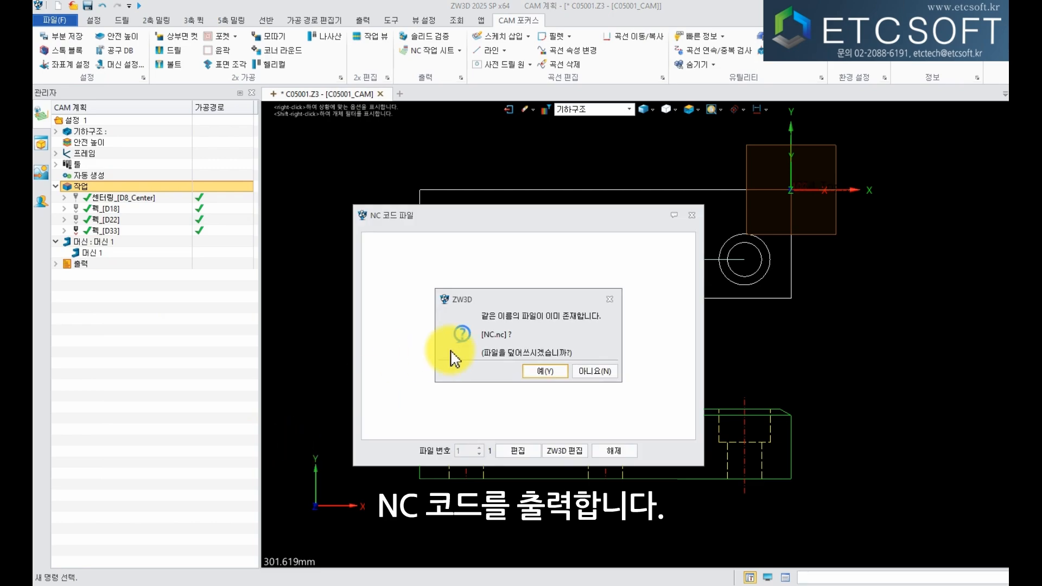
{"action": "left_click", "coordinate": [543, 374]}
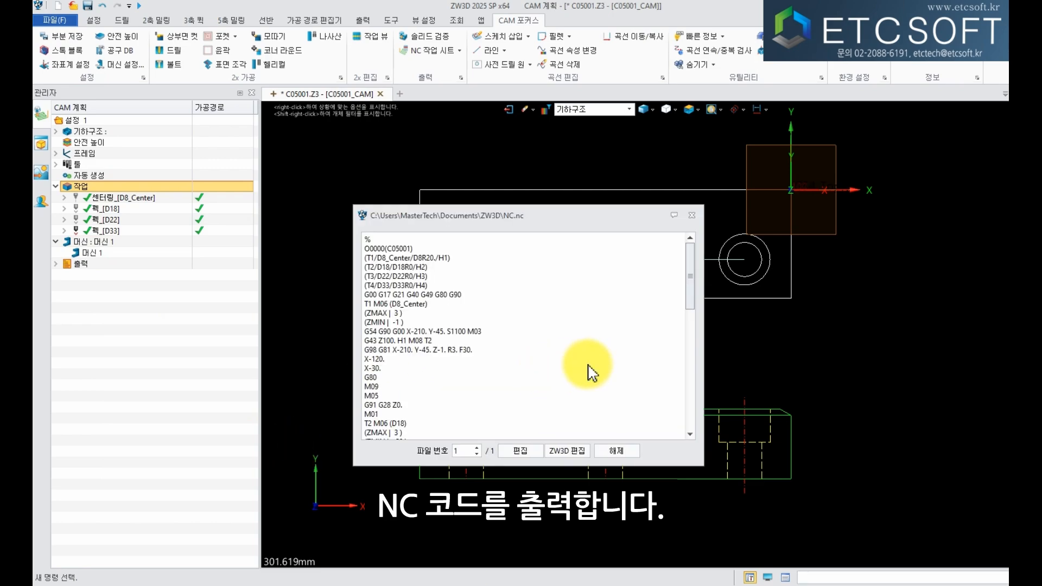
Open NC.nc in CIMCO Edit, review the D18, D22 and D33 drilling blocks through the program's end, and switch back to ZW3D.
{"action": "left_click", "coordinate": [526, 452]}
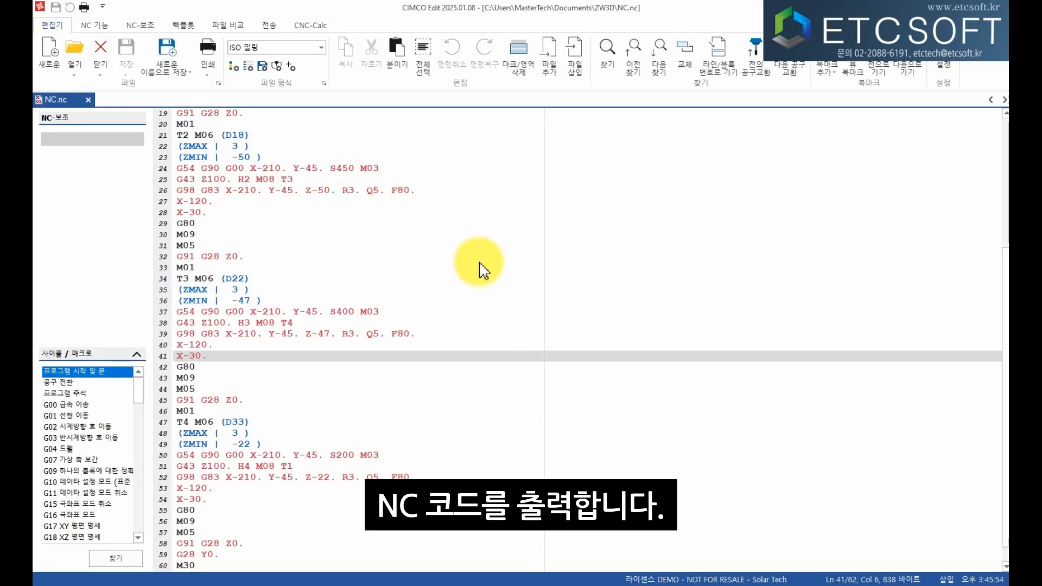
{"action": "left_click", "coordinate": [473, 255]}
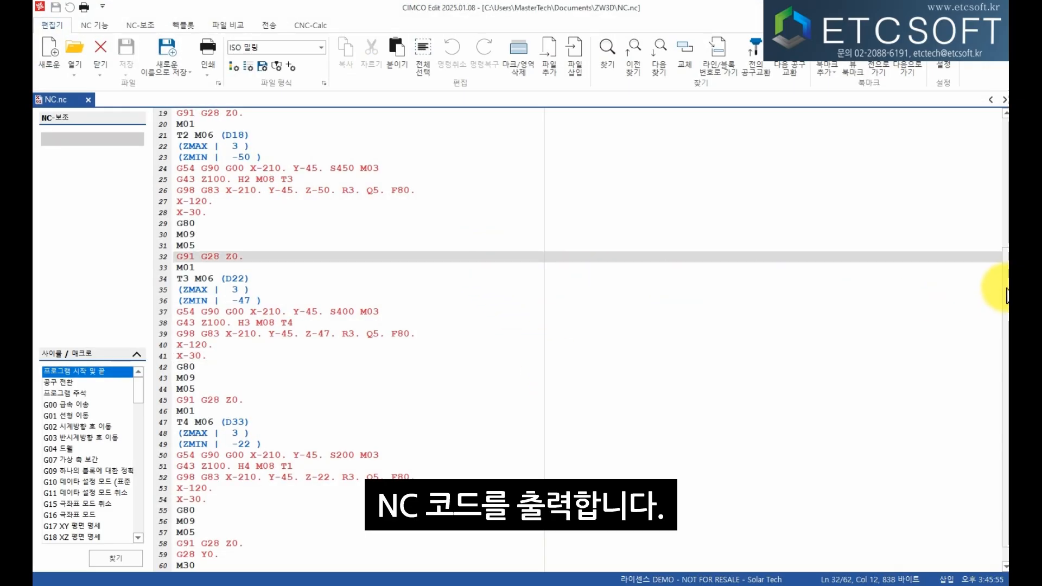
{"action": "left_click_drag", "start_coordinate": [1006, 279], "coordinate": [995, 345]}
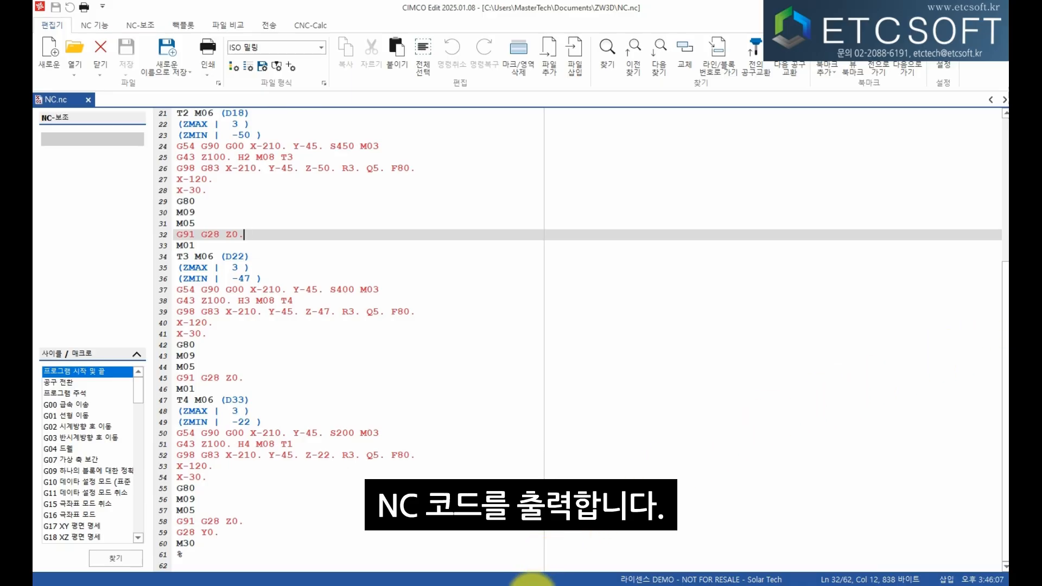
{"action": "mouse_move", "coordinate": [532, 582]}
{"action": "left_click", "coordinate": [533, 553]}
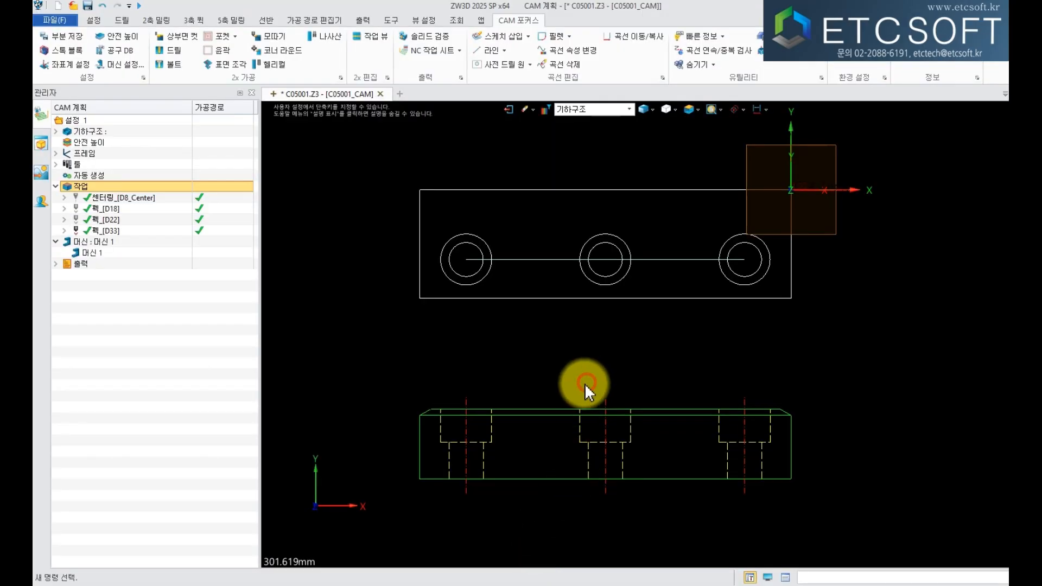
Start a solid verification of all the drilling operations and show the stock block in isometric view.
{"action": "right_click", "coordinate": [148, 186]}
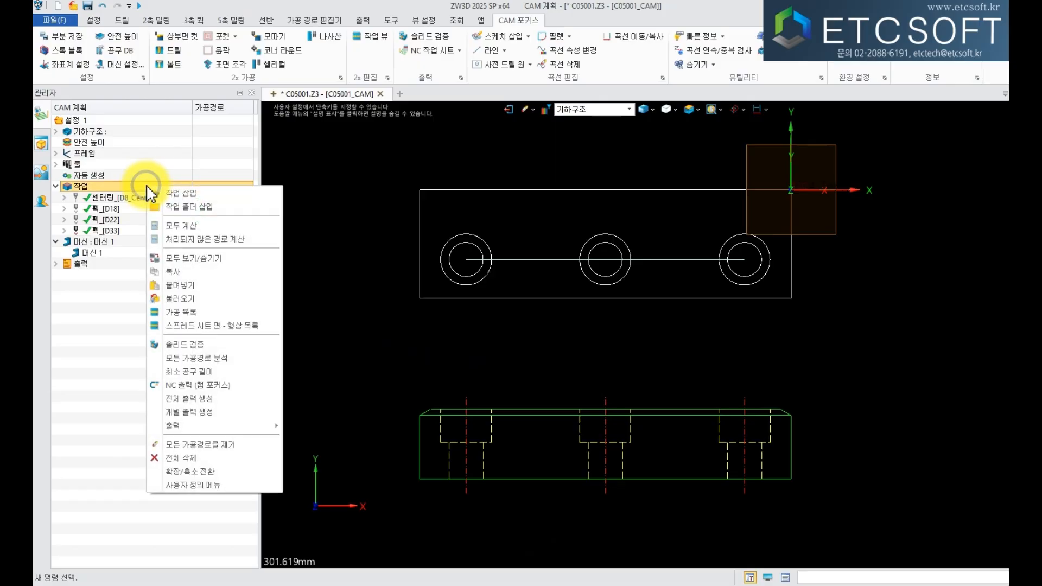
{"action": "left_click", "coordinate": [203, 345]}
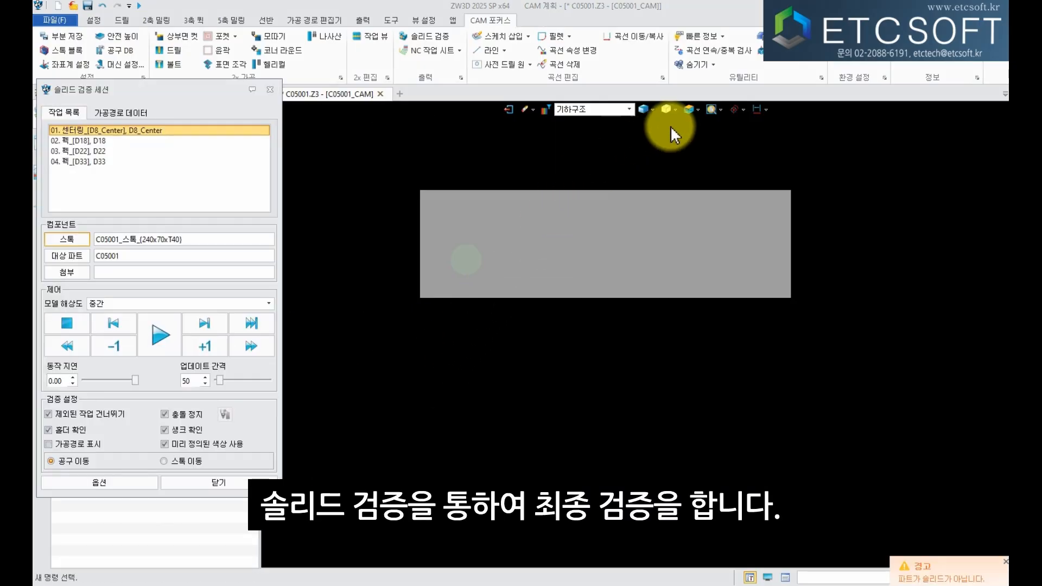
{"action": "left_click", "coordinate": [698, 108]}
{"action": "left_click", "coordinate": [726, 154]}
{"action": "scroll", "coordinate": [728, 265], "scroll_direction": "down", "scroll_amount": 3}
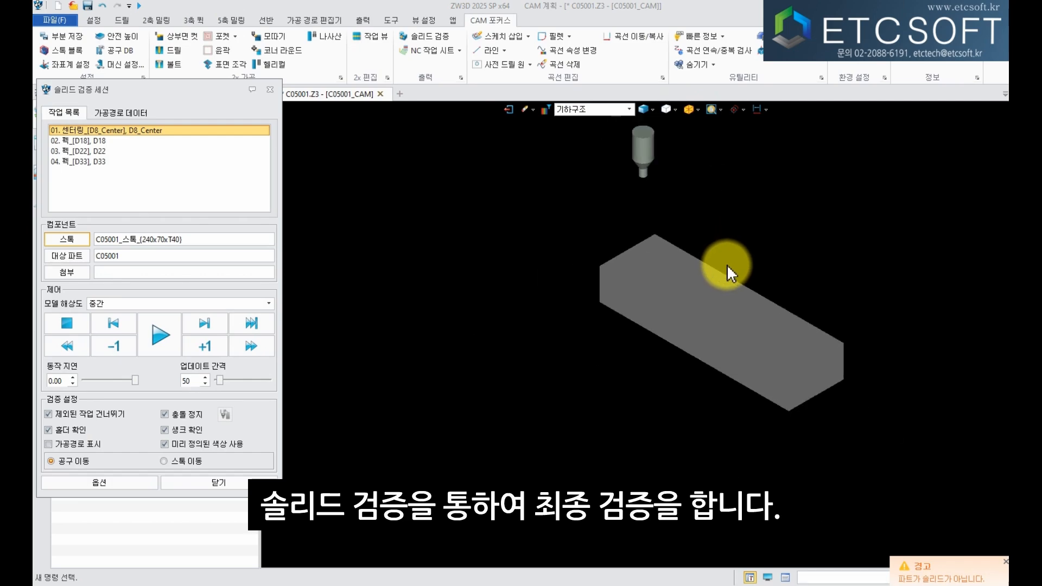
{"action": "middle_click_drag", "start_coordinate": [728, 265], "coordinate": [602, 267]}
{"action": "scroll", "coordinate": [618, 266], "scroll_direction": "up", "scroll_amount": 2}
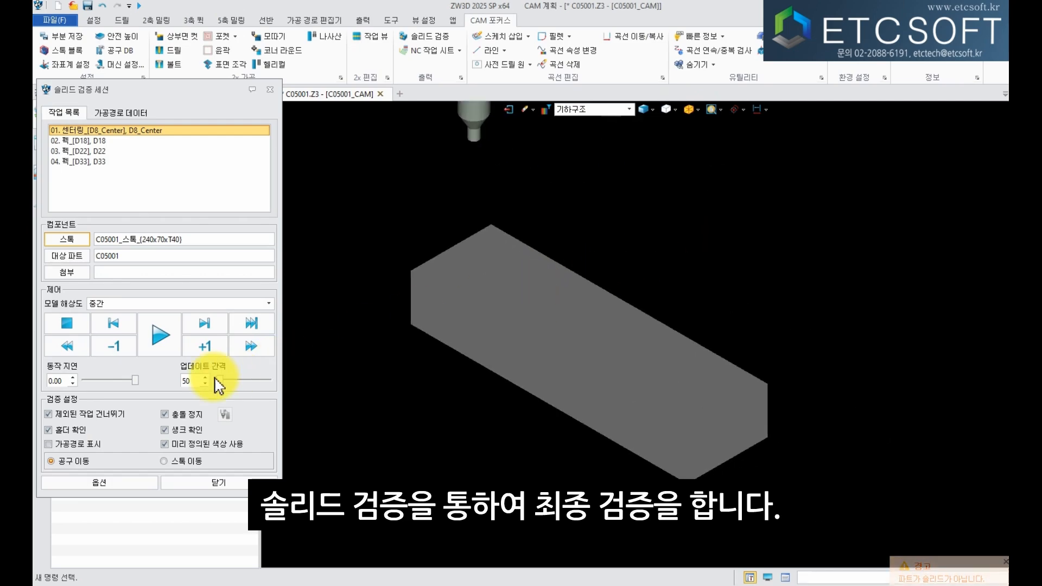
Set the update interval to 13, run the full machining simulation, and examine the three counterbored holes from a tilted view.
{"action": "left_click_drag", "start_coordinate": [219, 380], "coordinate": [217, 380]}
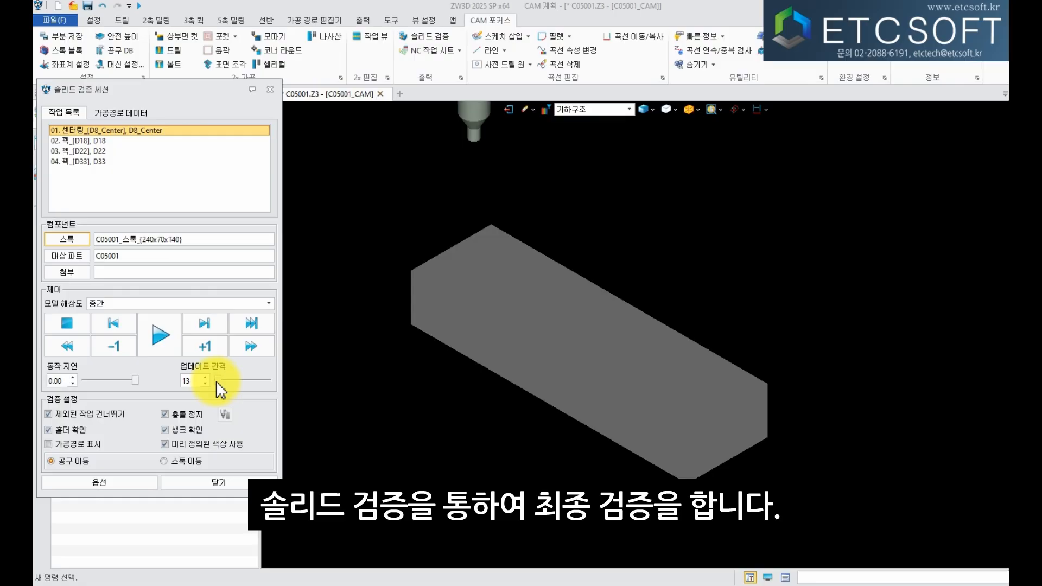
{"action": "left_click", "coordinate": [159, 335]}
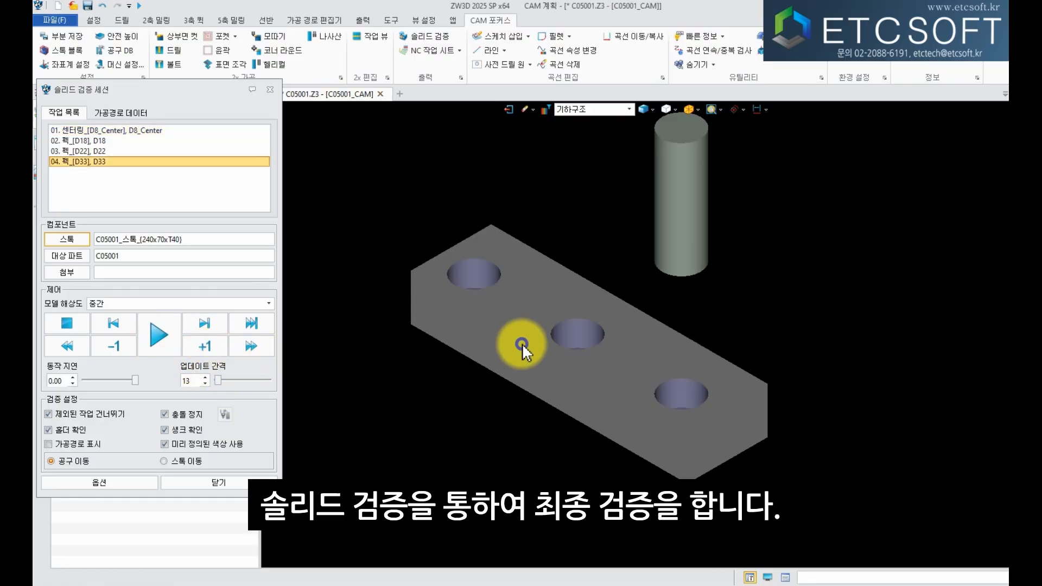
{"action": "middle_click_drag", "start_coordinate": [523, 345], "coordinate": [524, 384]}
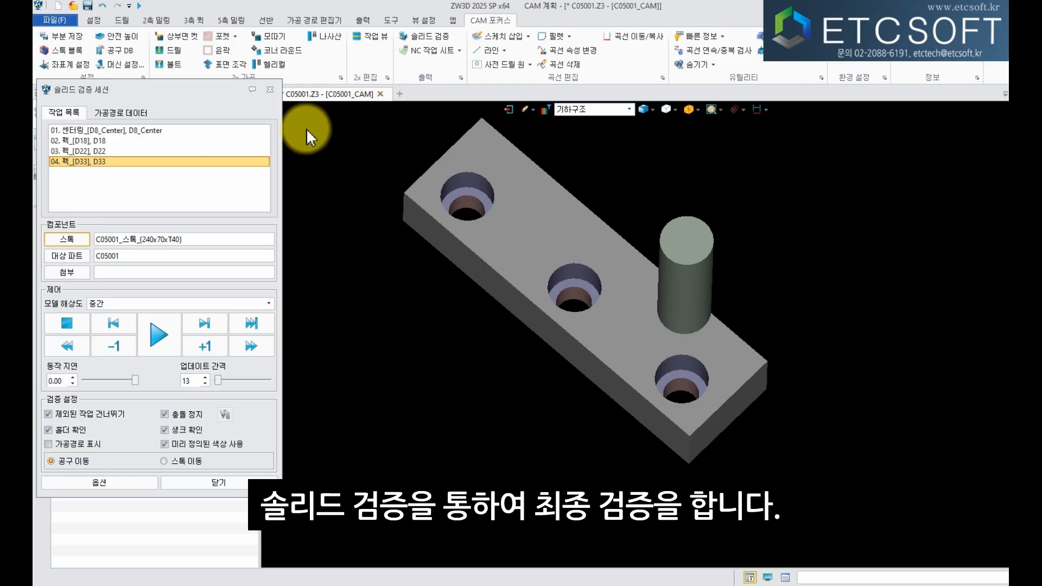
Close the solid verification session and return the plate drawing to the top view.
{"action": "left_click", "coordinate": [271, 90]}
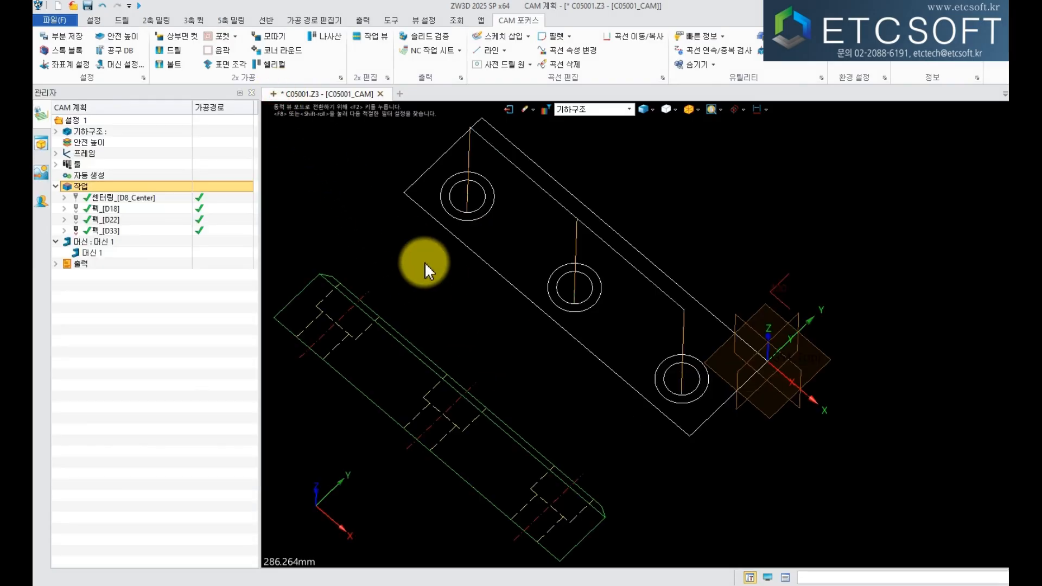
{"action": "left_click", "coordinate": [700, 109]}
{"action": "left_click", "coordinate": [719, 136]}
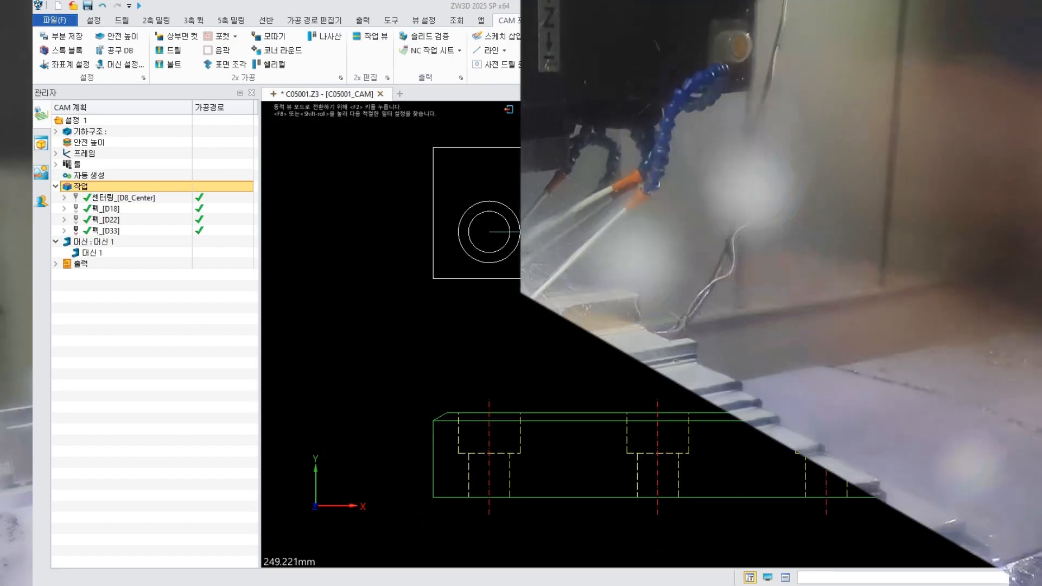